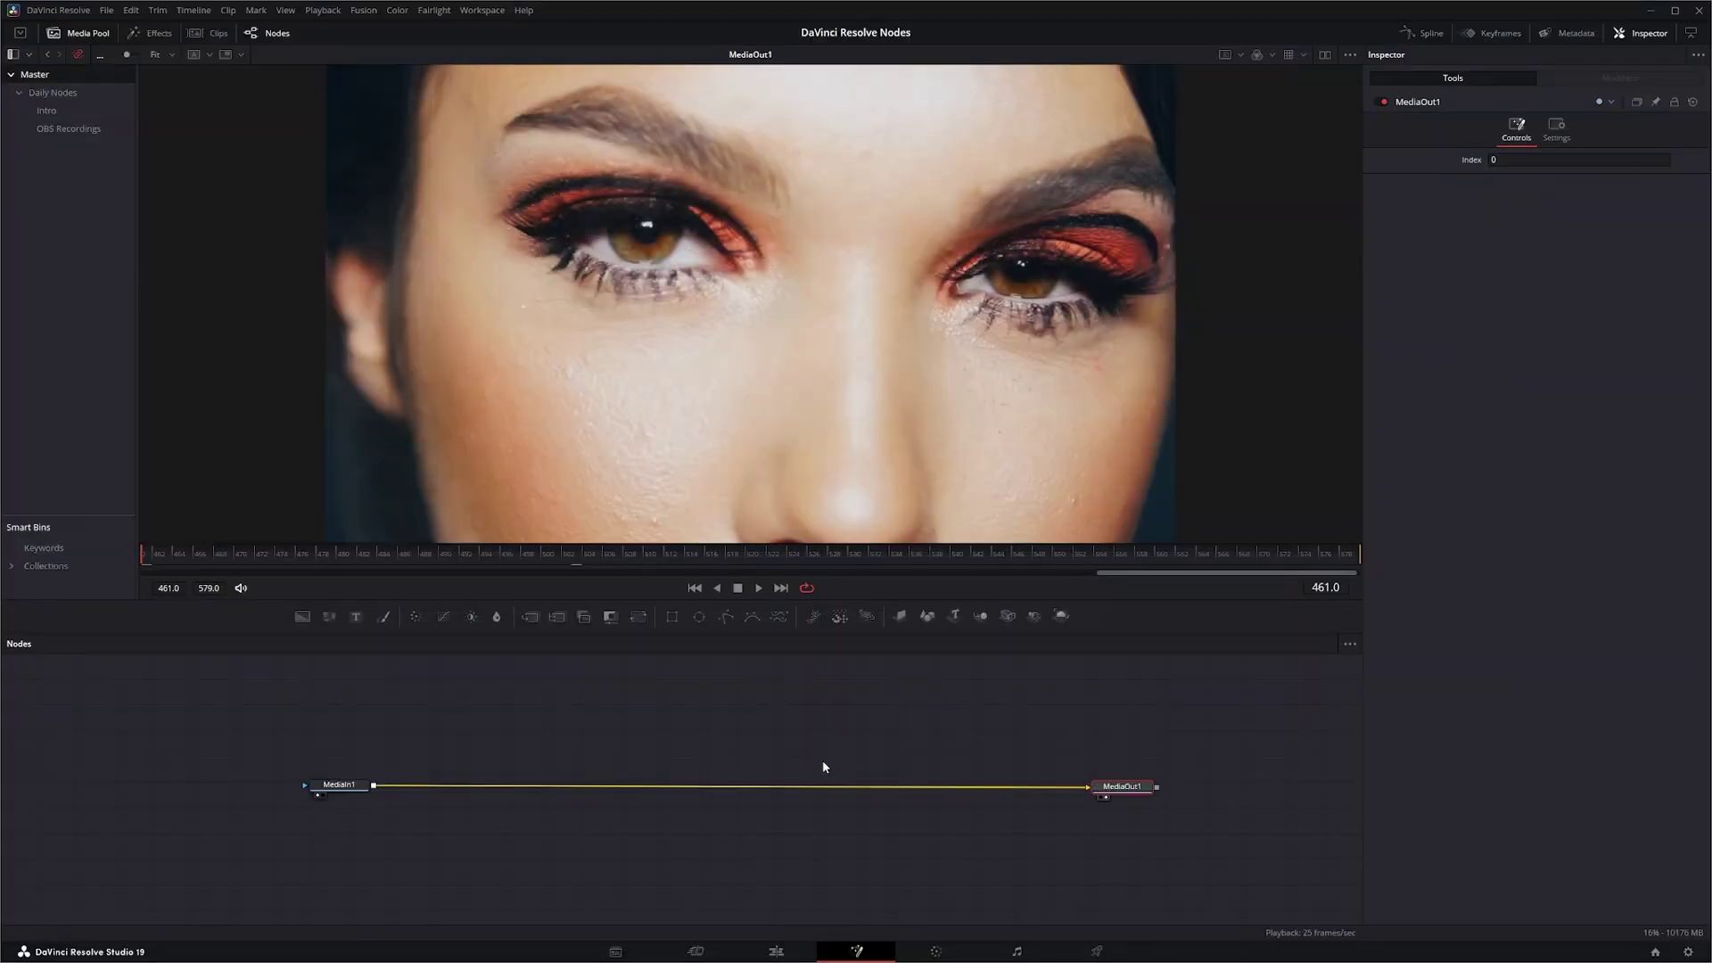
Step: Search the tools for 'MATR', add Color Matrix, and place ColorMatrix1 between MediaIn1 and MediaOut1
key(shift+space)
text(inv)
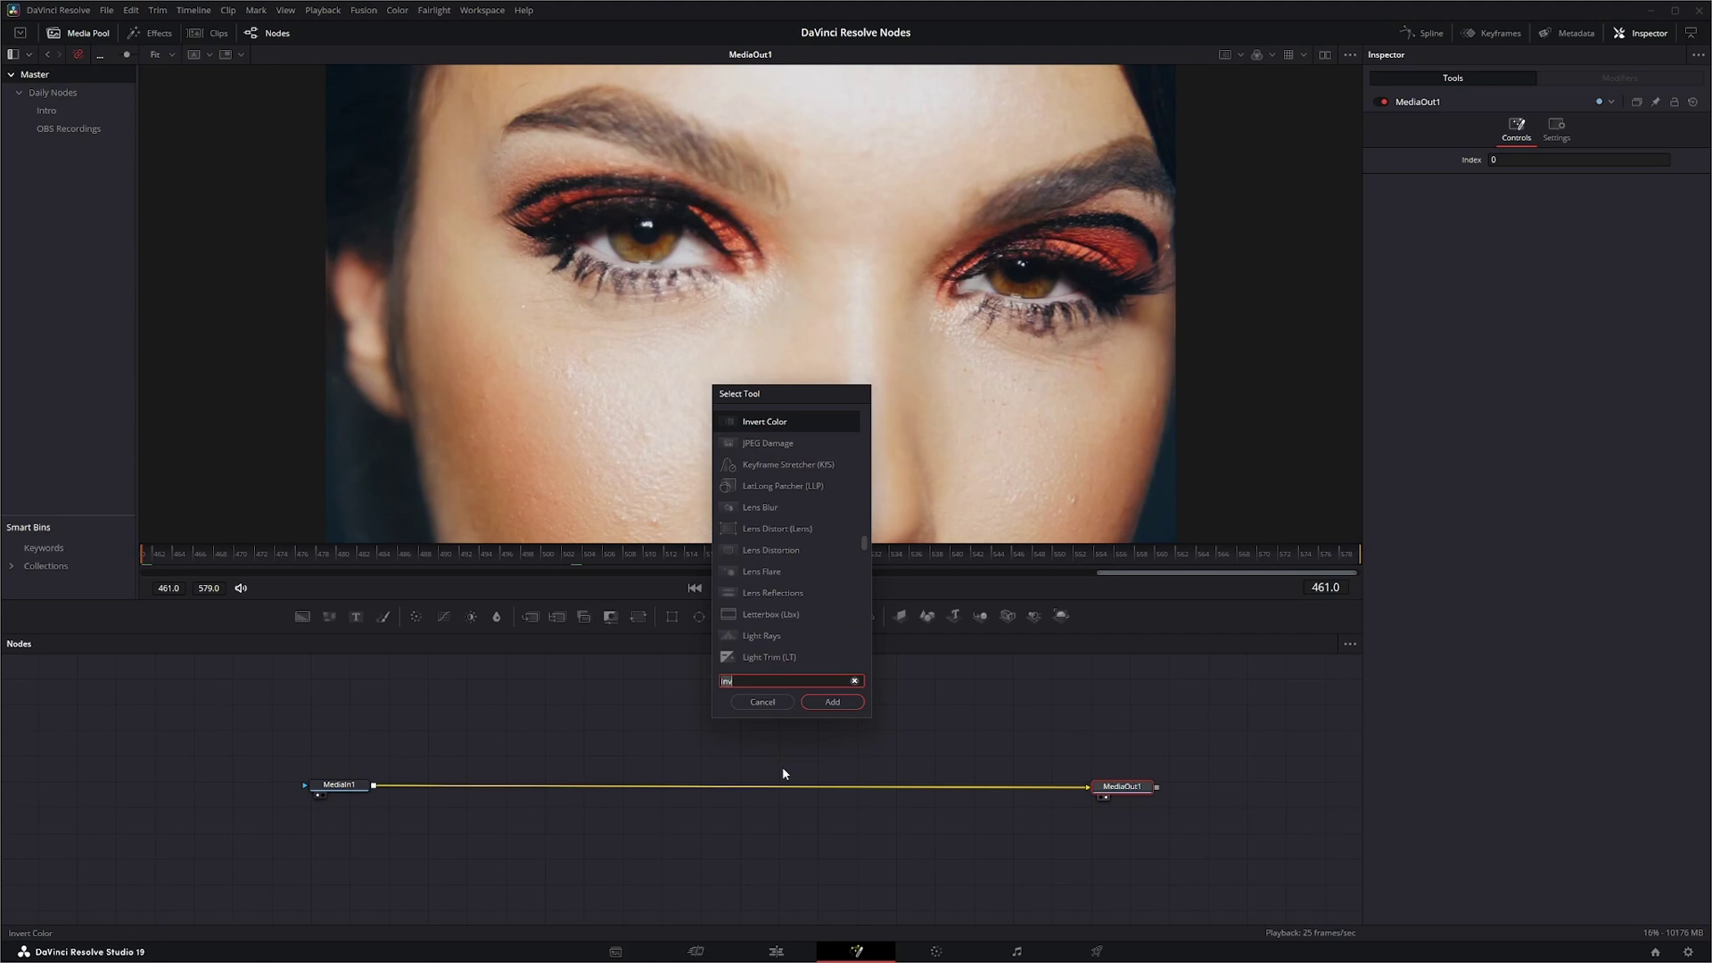
key(BackSpace)
key(BackSpace)
key(BackSpace)
text(MATRI)
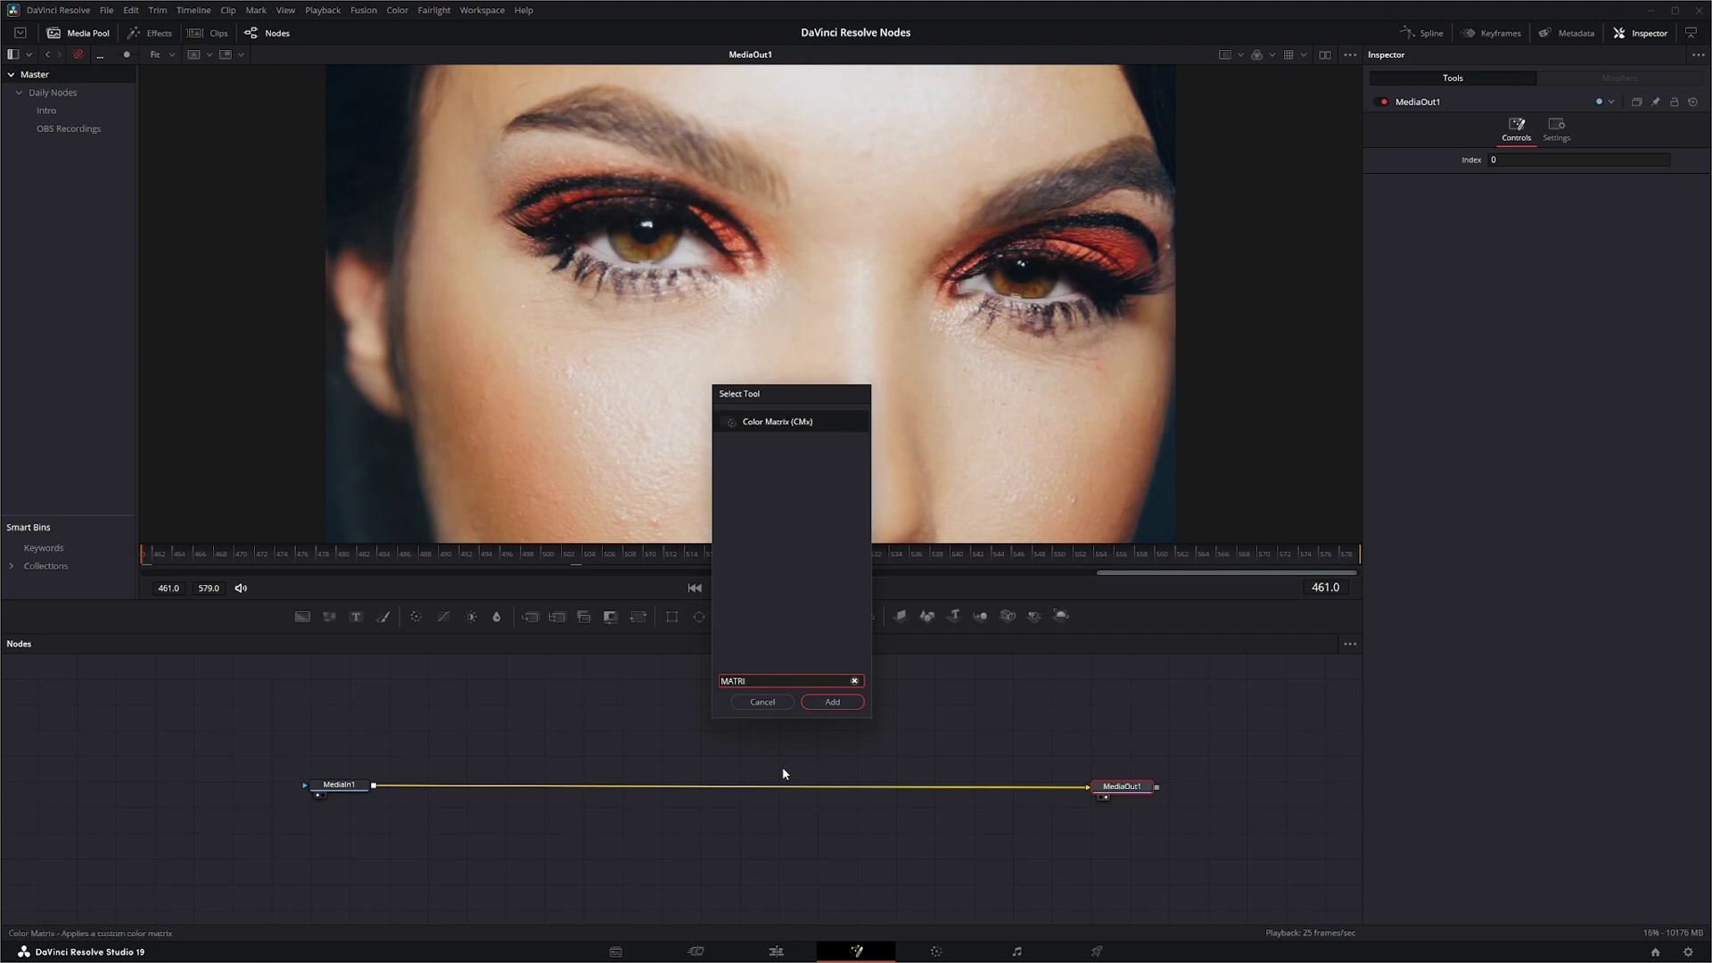
click(833, 702)
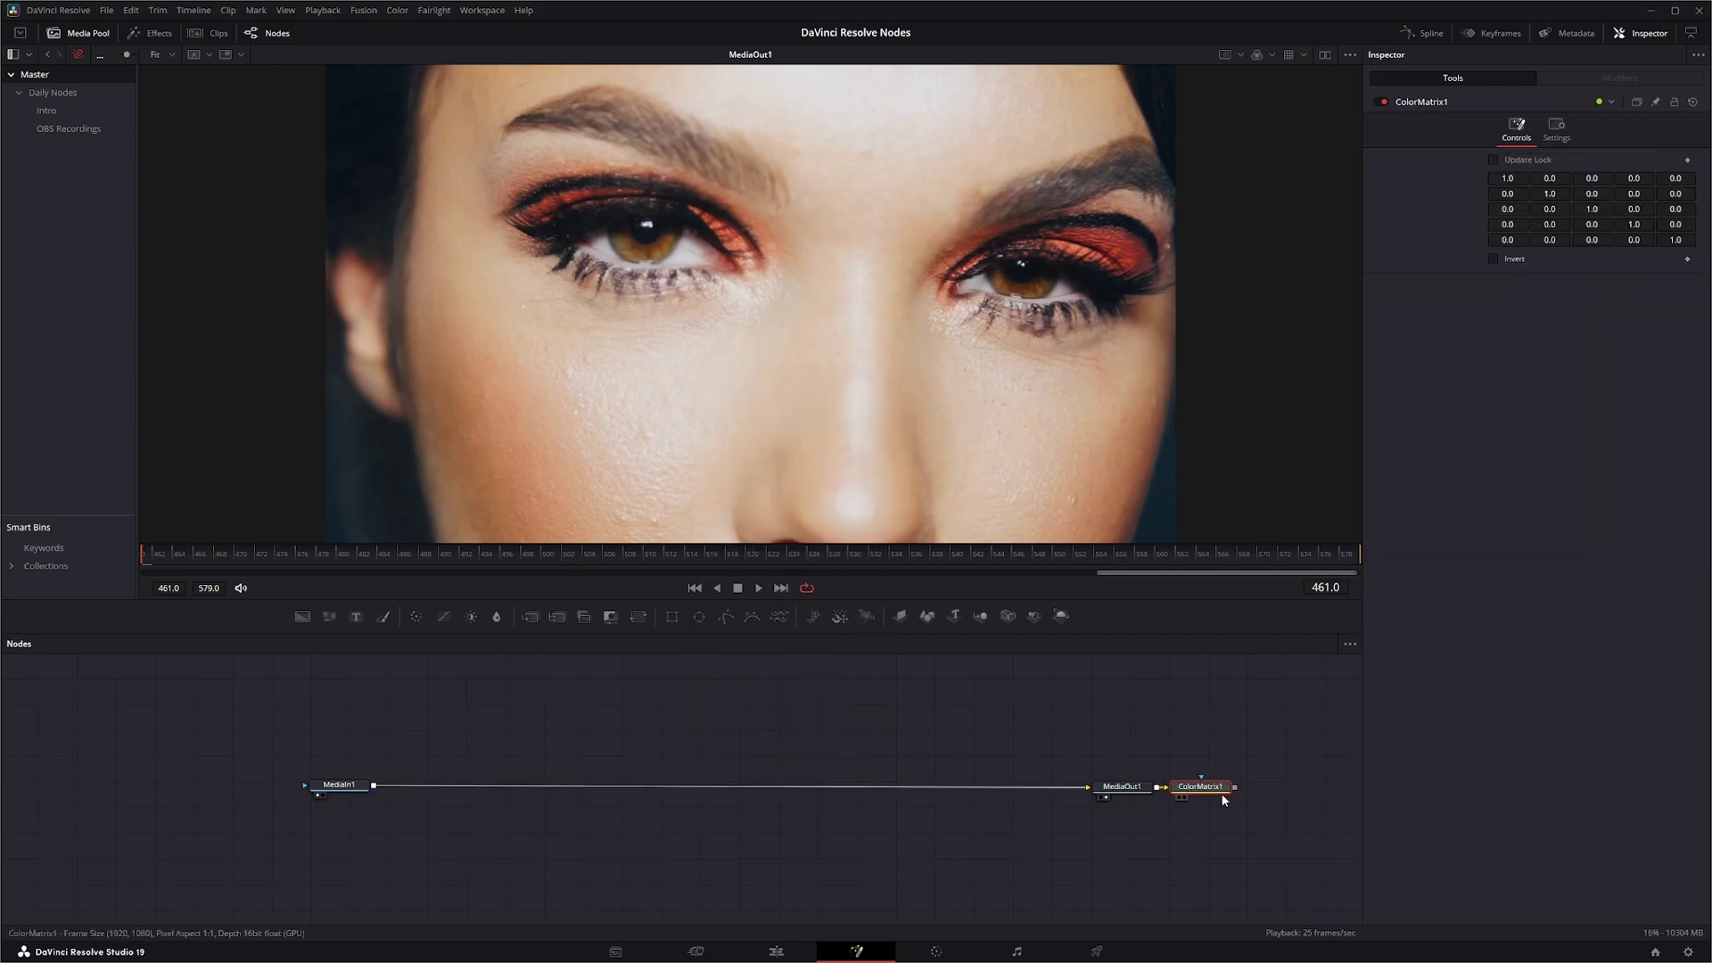
drag(1186, 789, 686, 788)
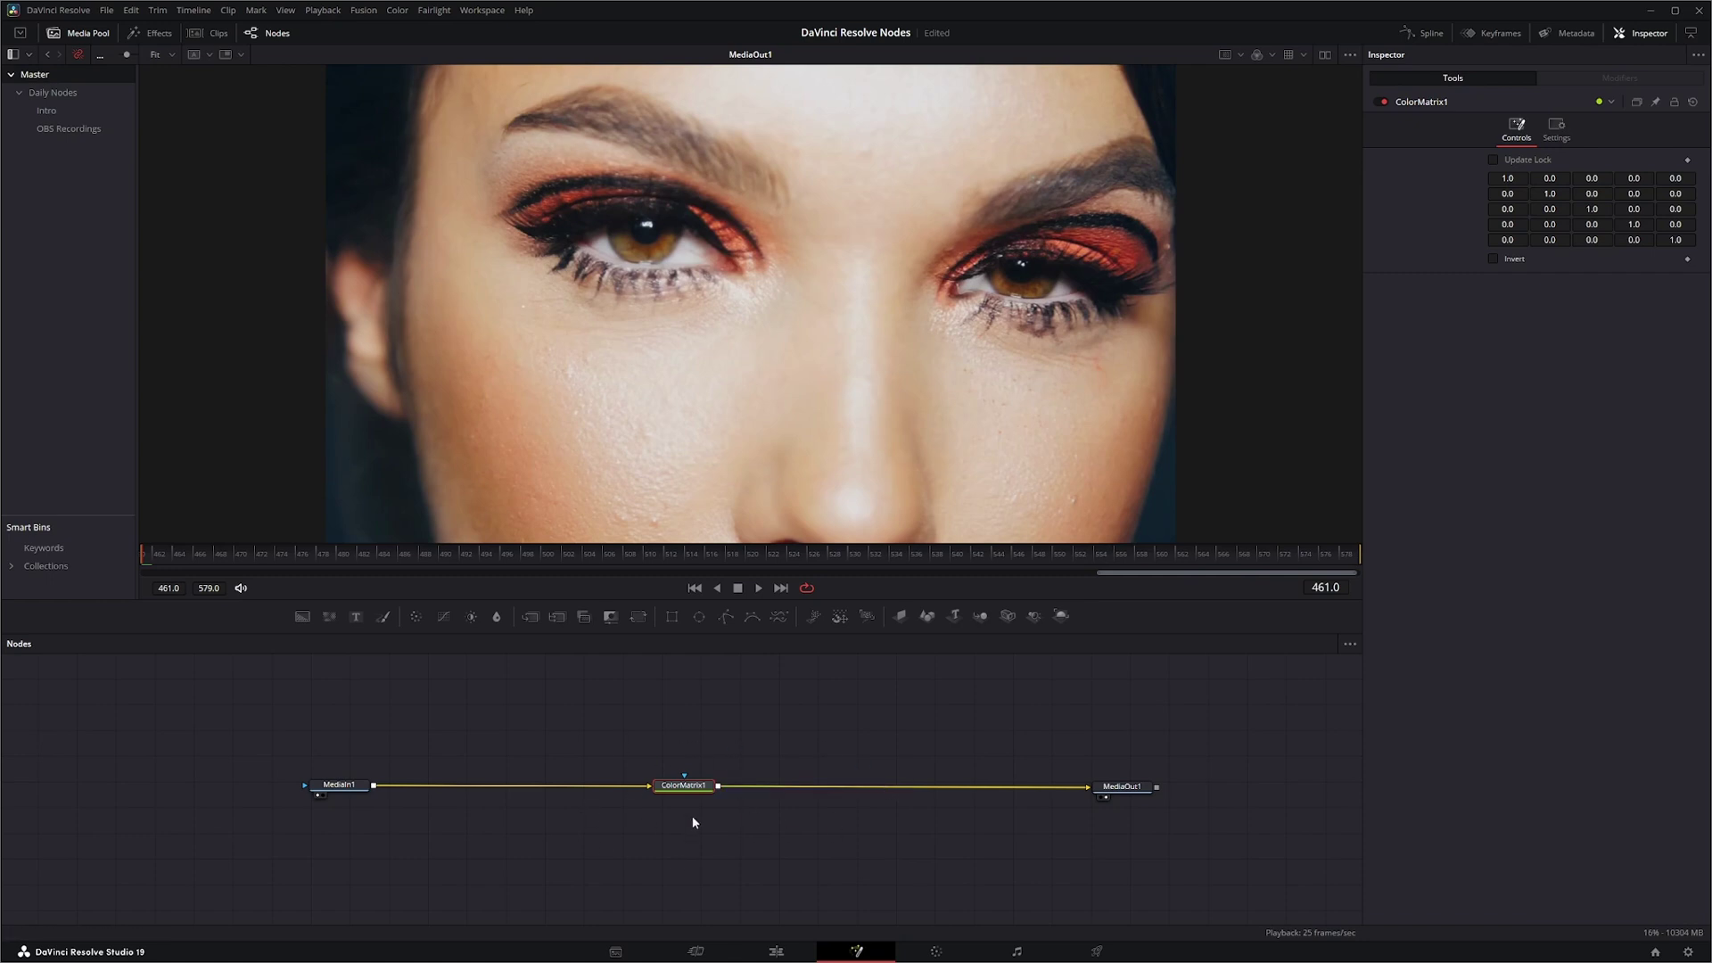
Step: Nudge ColorMatrix1 along the MediaIn1–MediaOut1 link and check the red offset, keeping identity values
drag(687, 788, 702, 788)
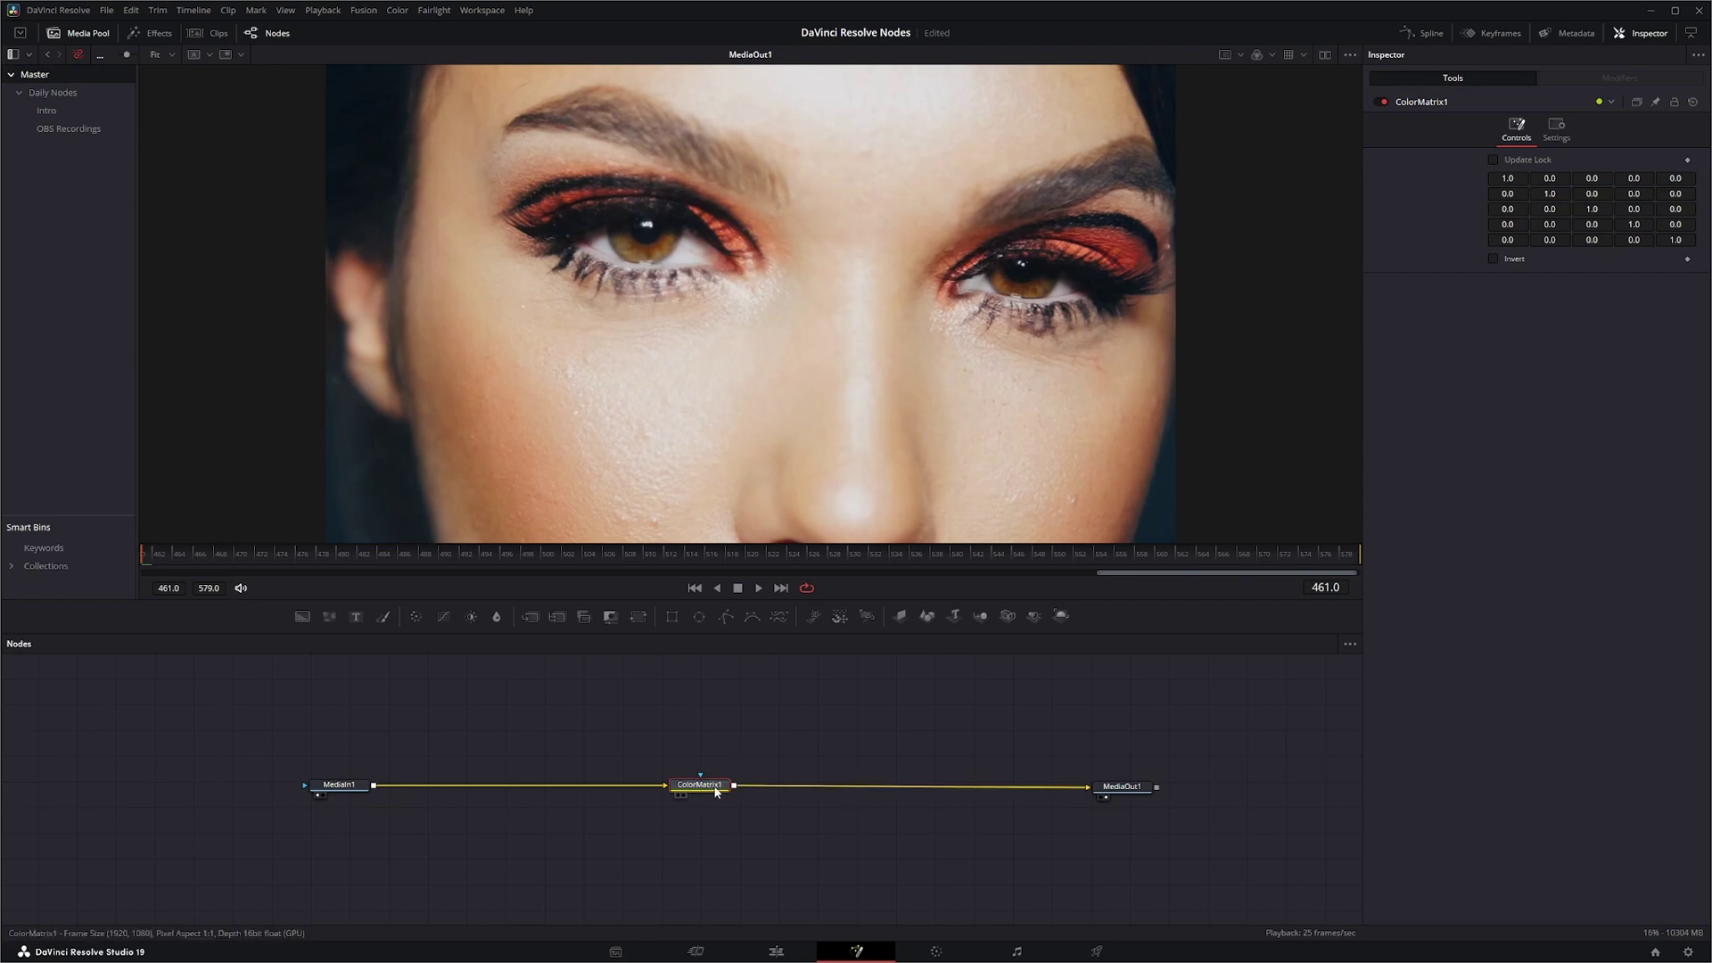
drag(704, 788, 701, 788)
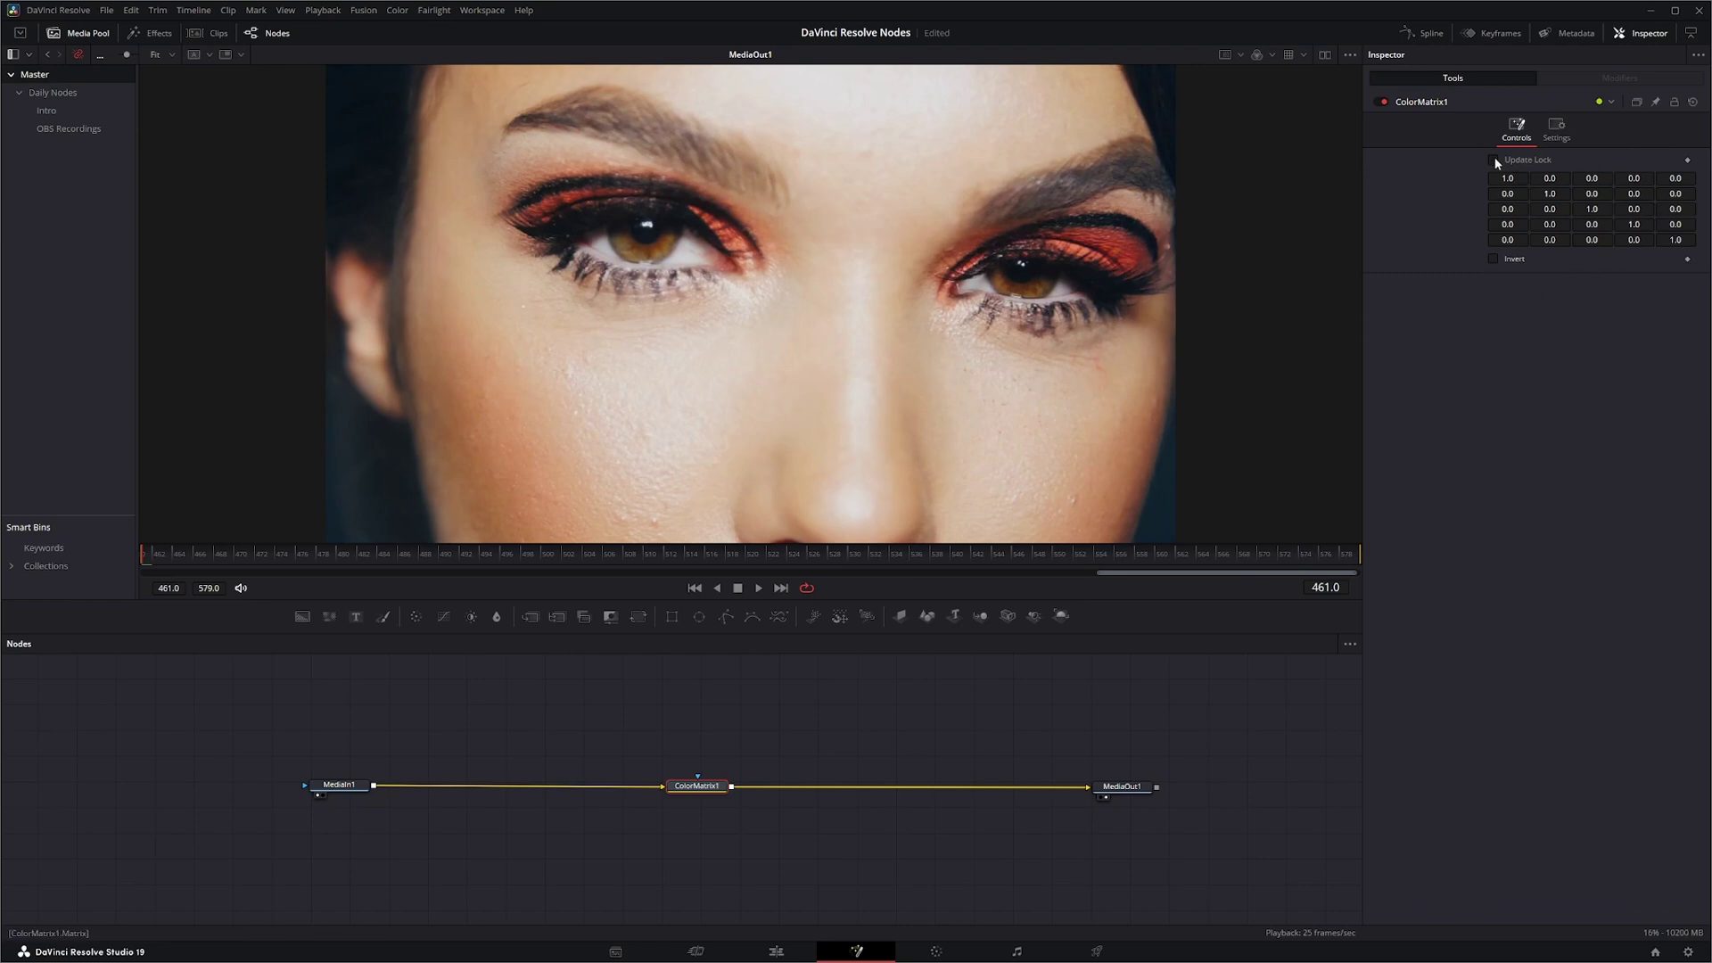
click(1678, 179)
key(Tab)
click(1494, 161)
key(ctrl+s)
drag(1711, 71, 765, 61)
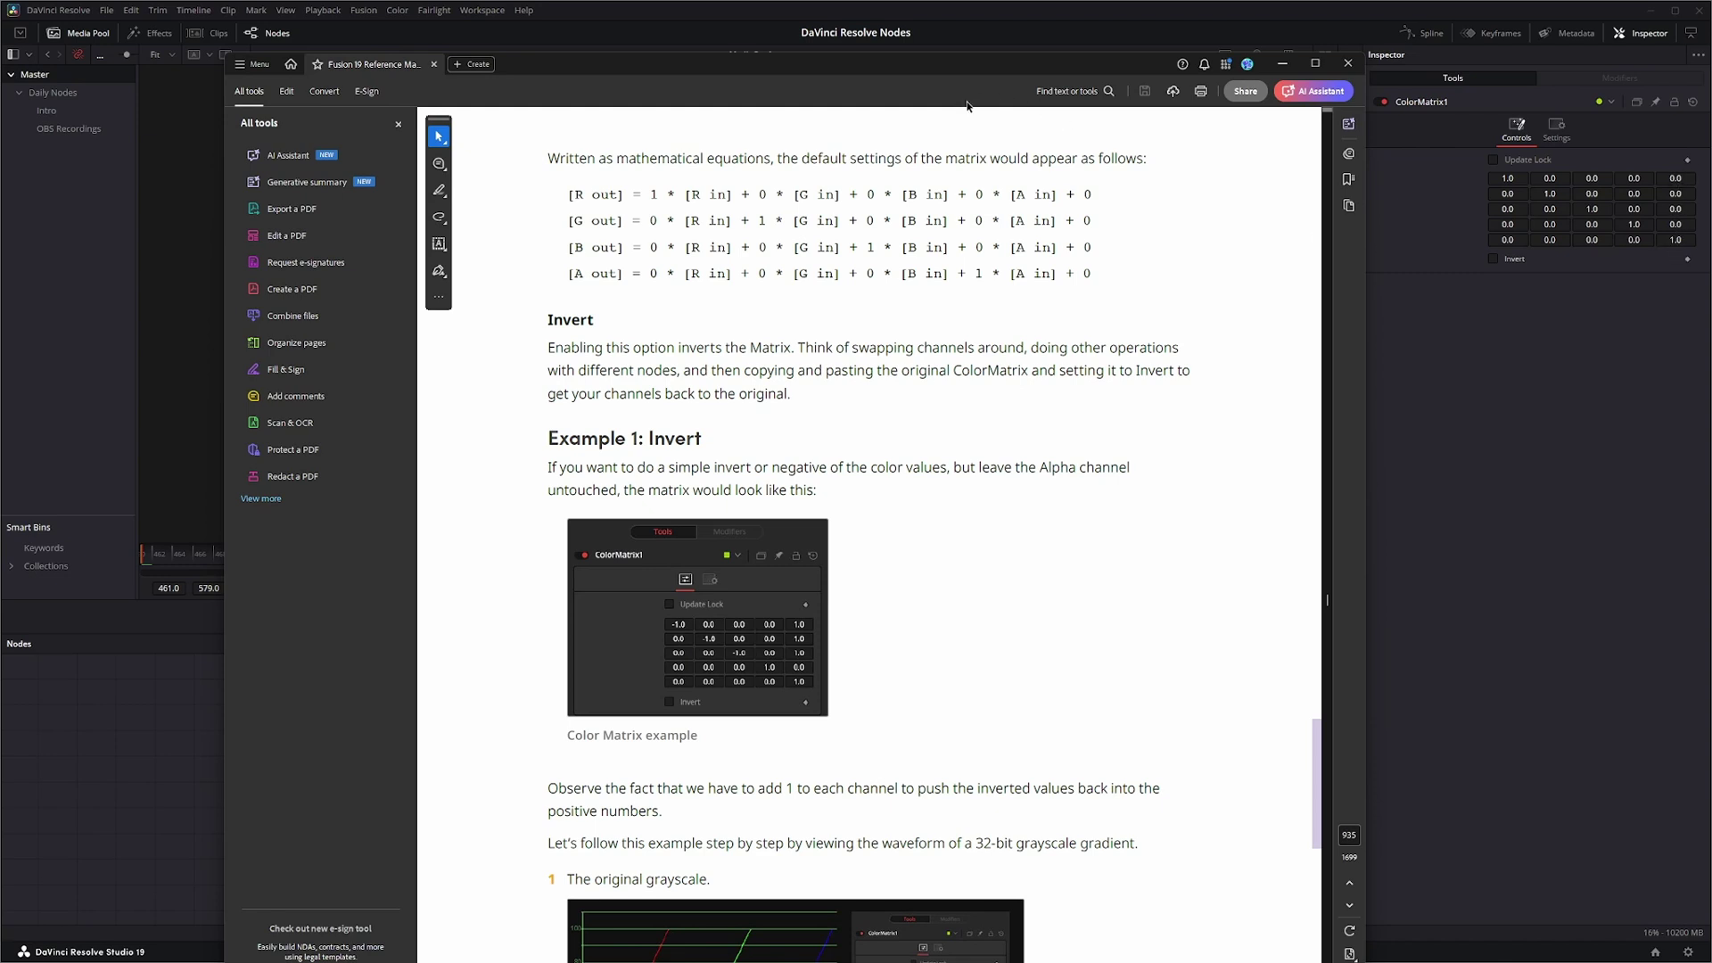
drag(867, 66, 1711, 71)
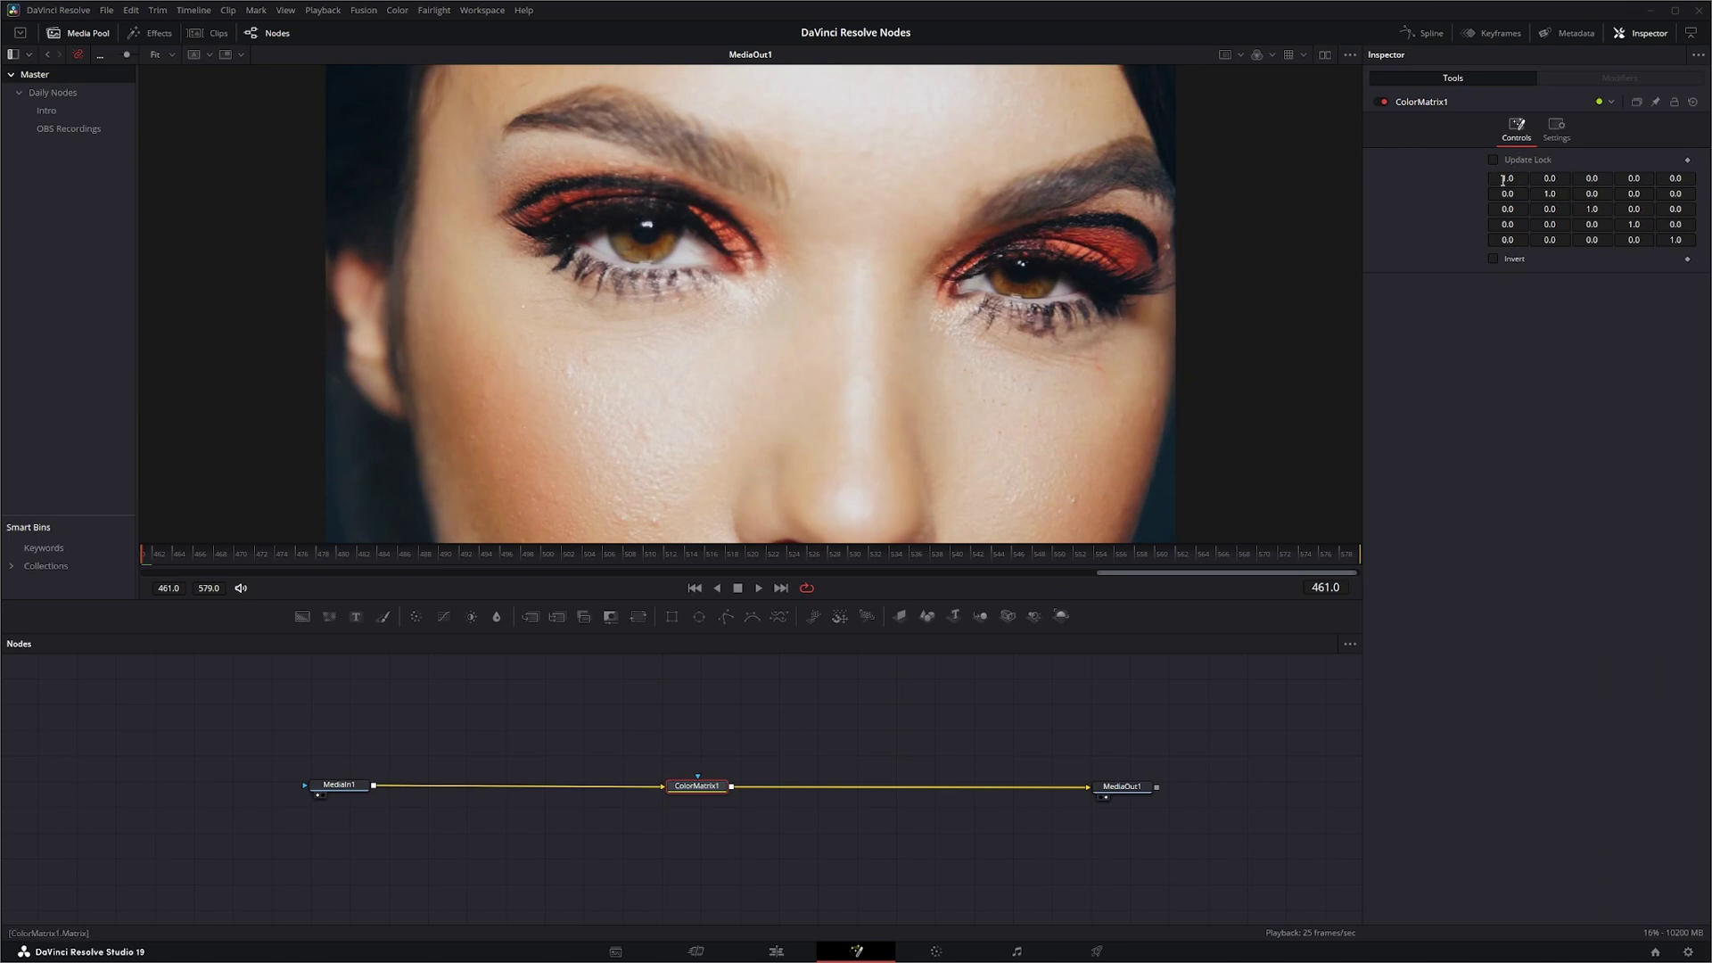
Step: Try 1.0 in the red row's green-input cell, then reset it to 0.0
click(1561, 180)
text(1)
key(Tab)
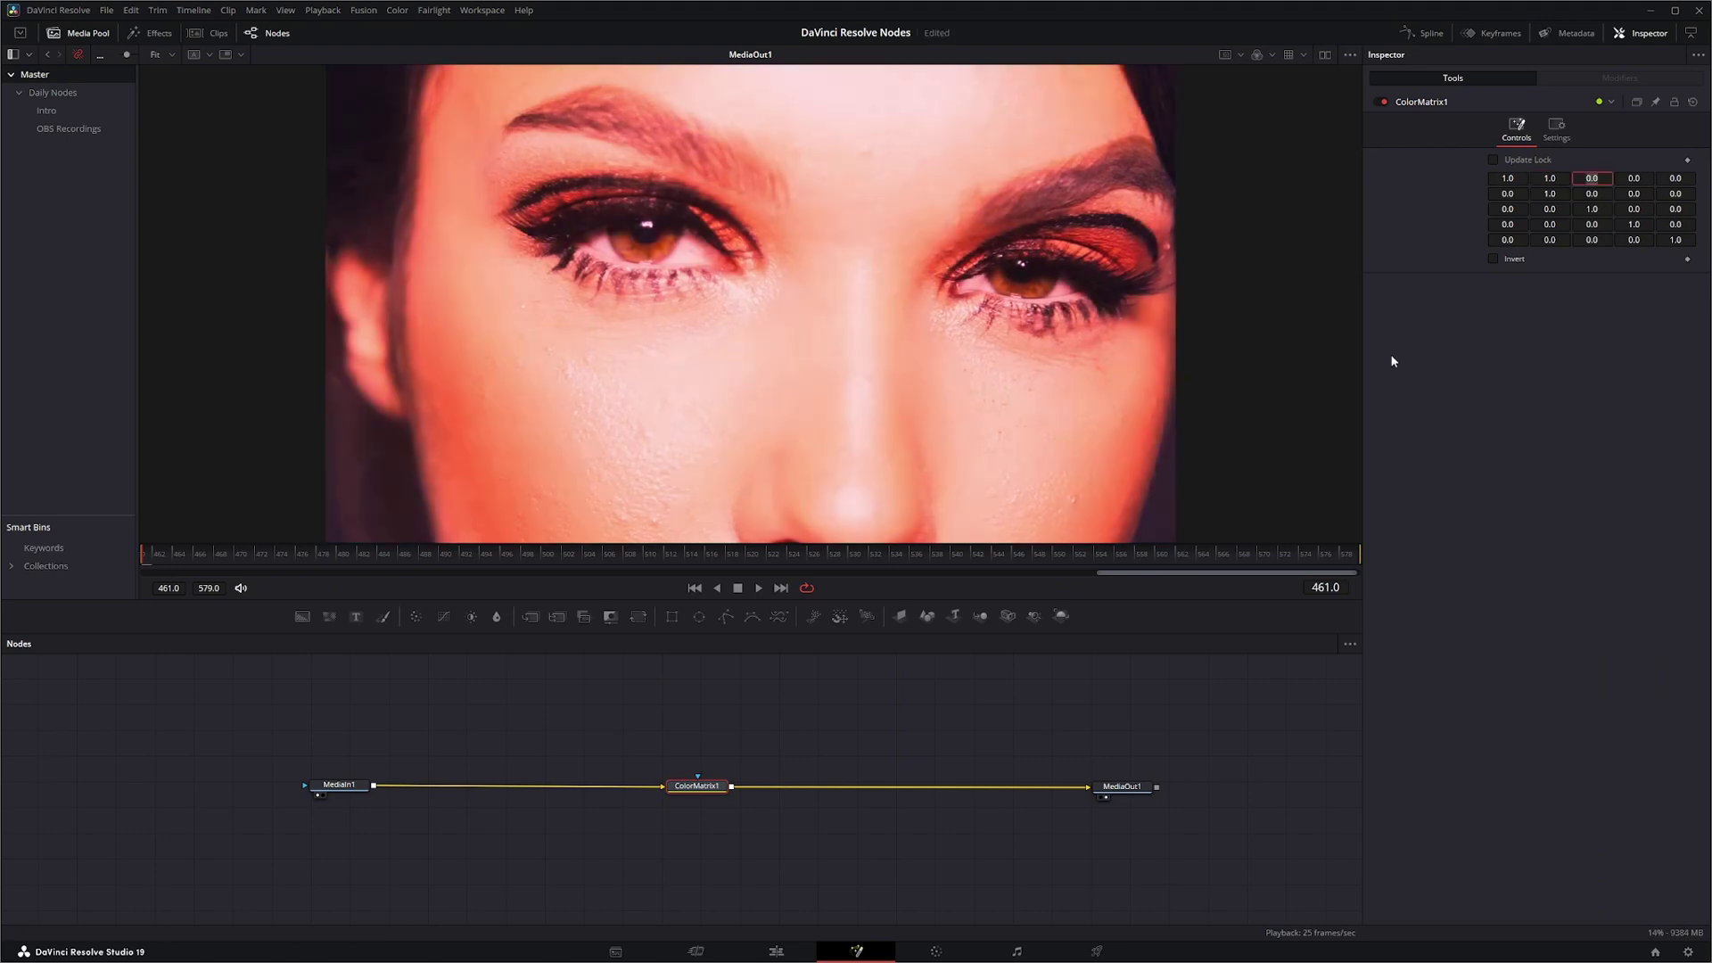
click(1561, 177)
text(0)
key(Tab)
Step: Try a red offset of 1.0, then return it to 0.0
click(1685, 179)
text(1)
key(Tab)
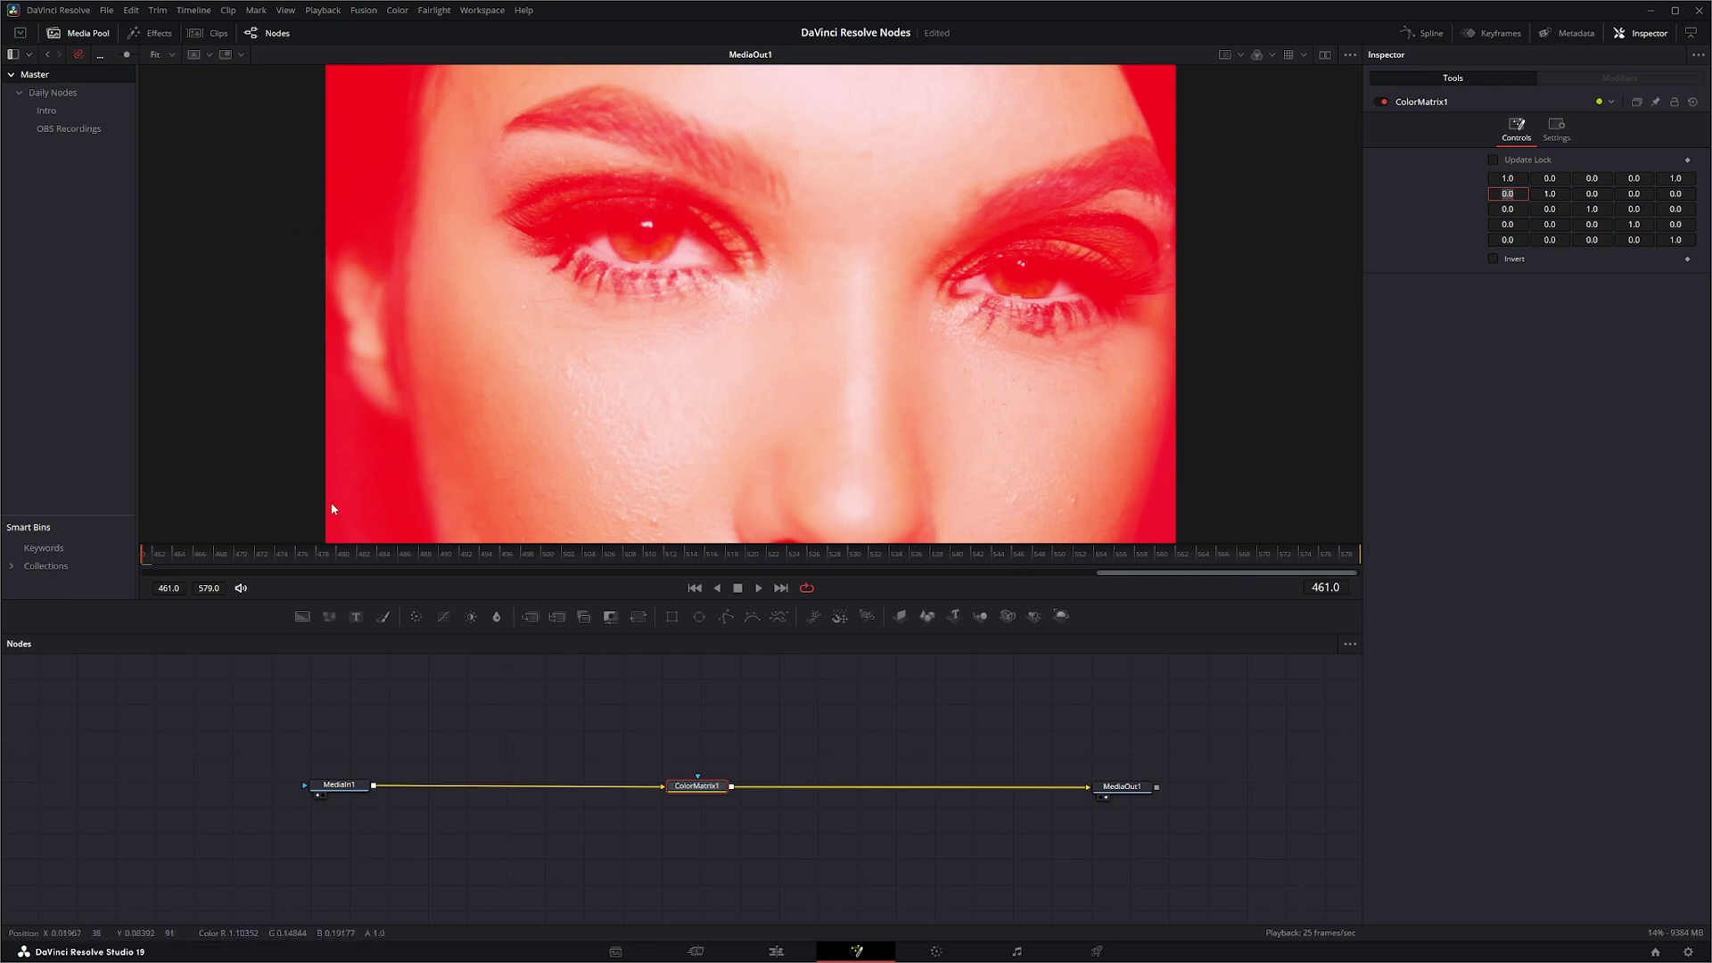
click(1688, 179)
text(0)
key(Tab)
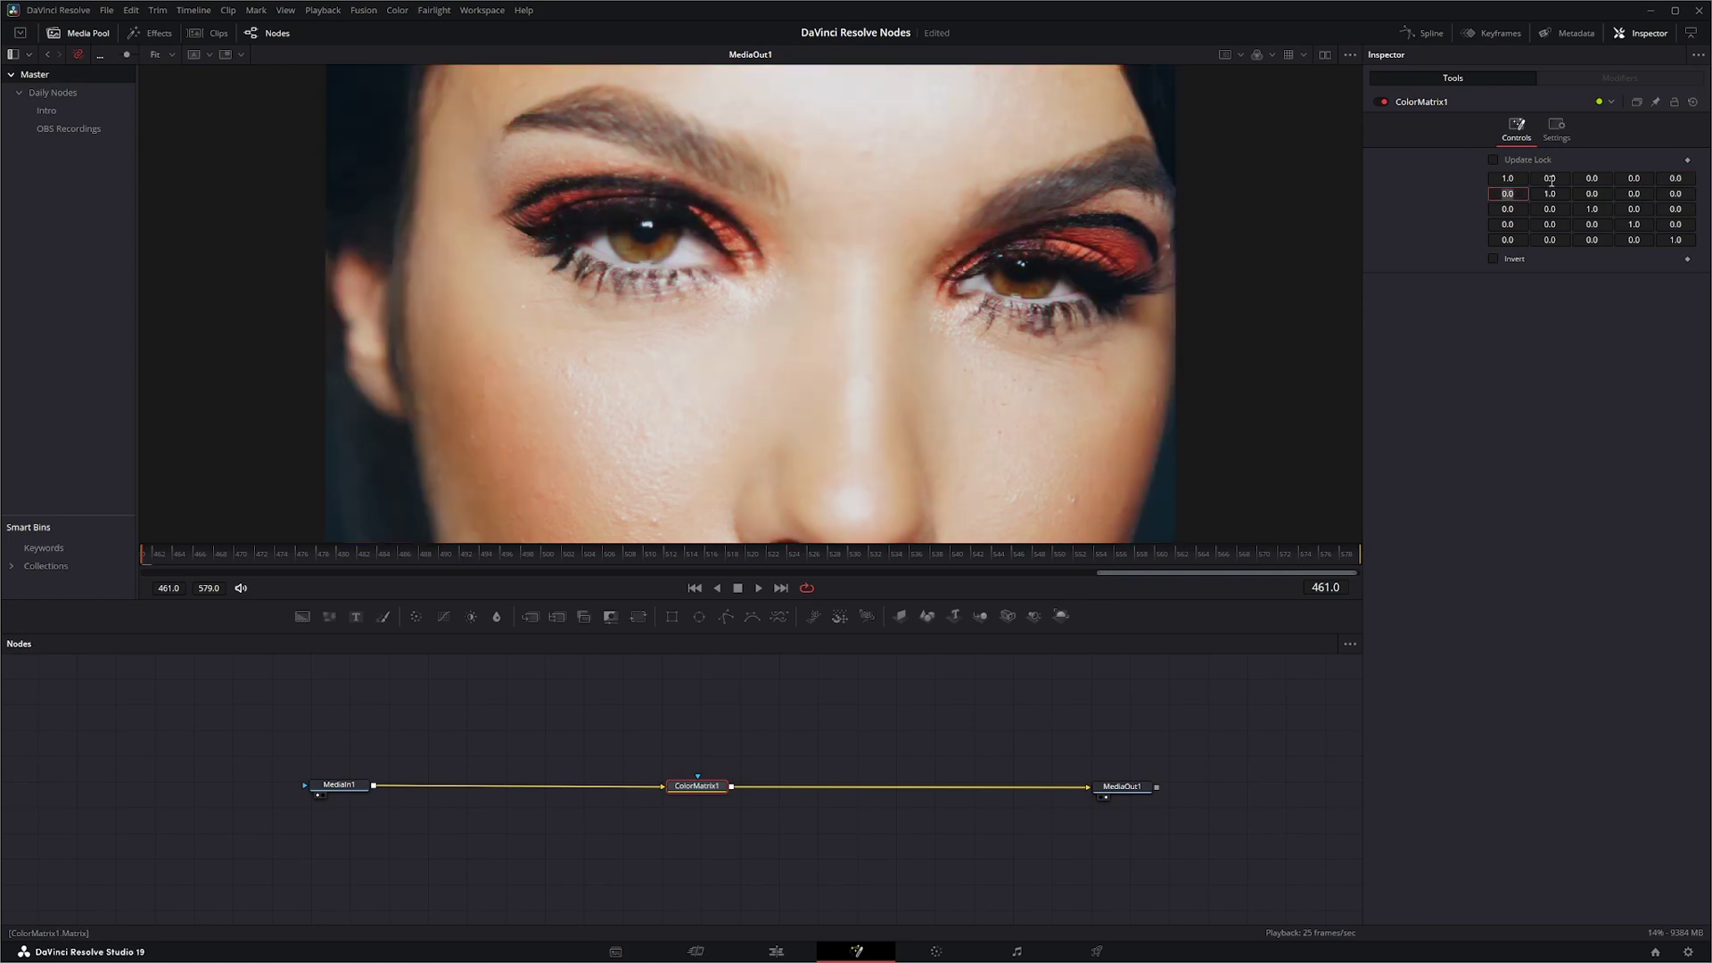
key(Return)
Step: Drop the green row's green-input value to 0.0, then restore it to 1.0
click(1556, 195)
text(0)
key(Tab)
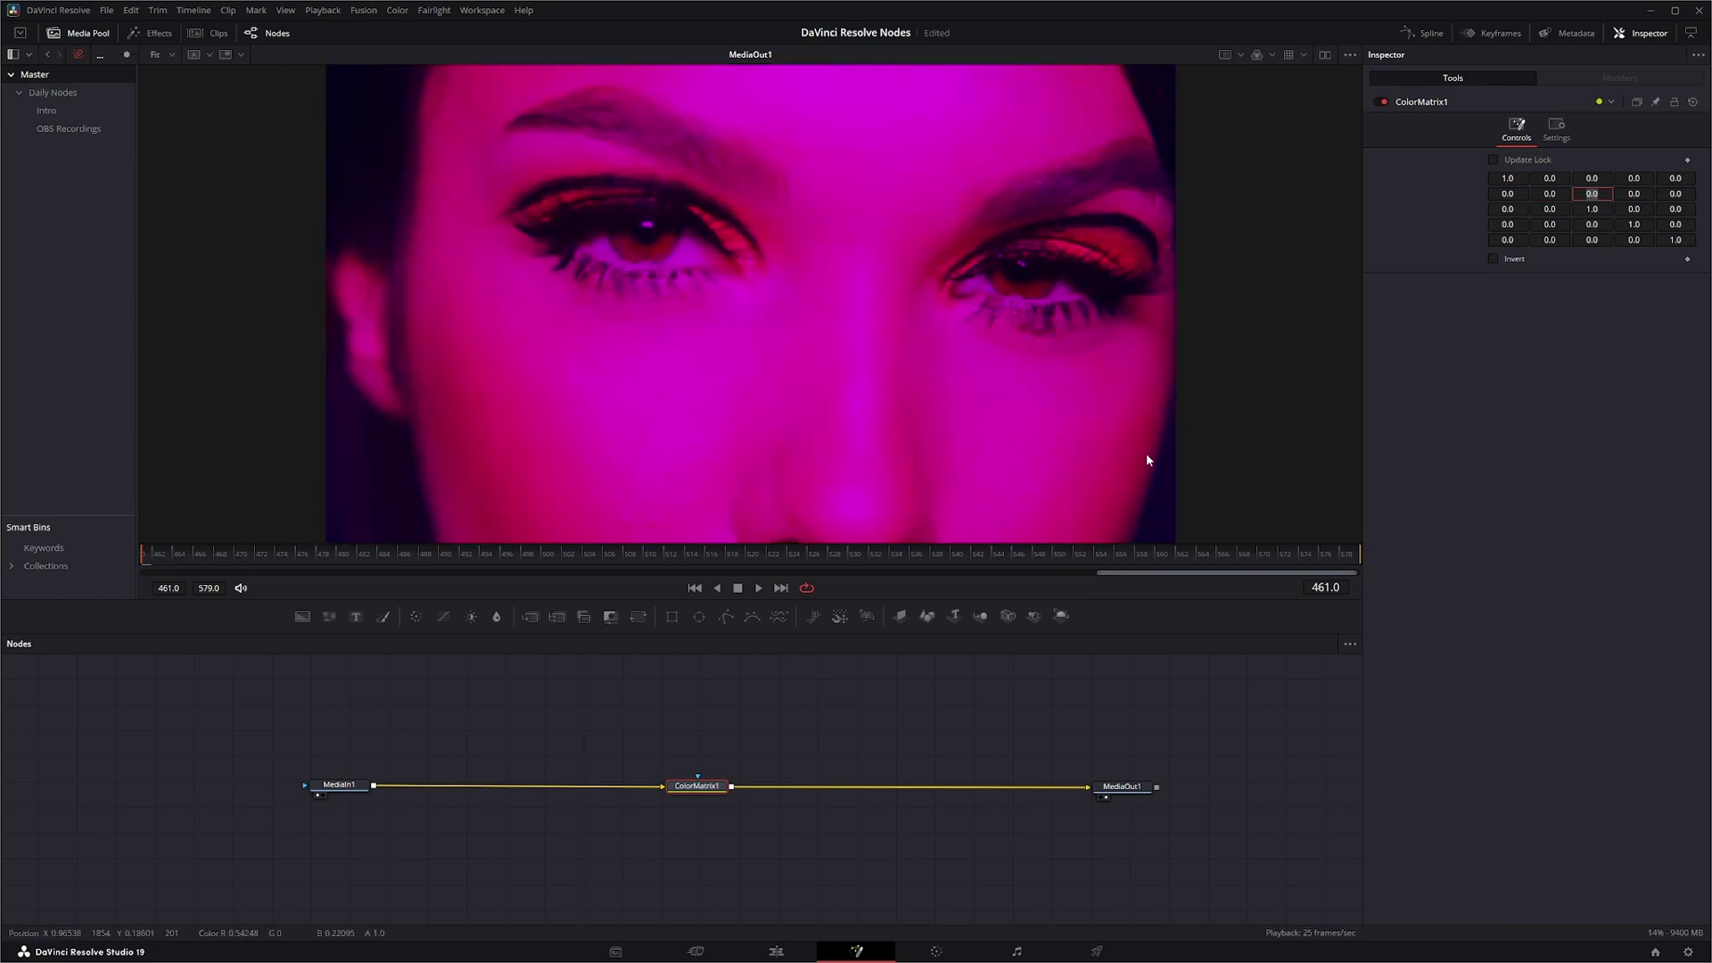
click(1567, 193)
text(1)
key(Tab)
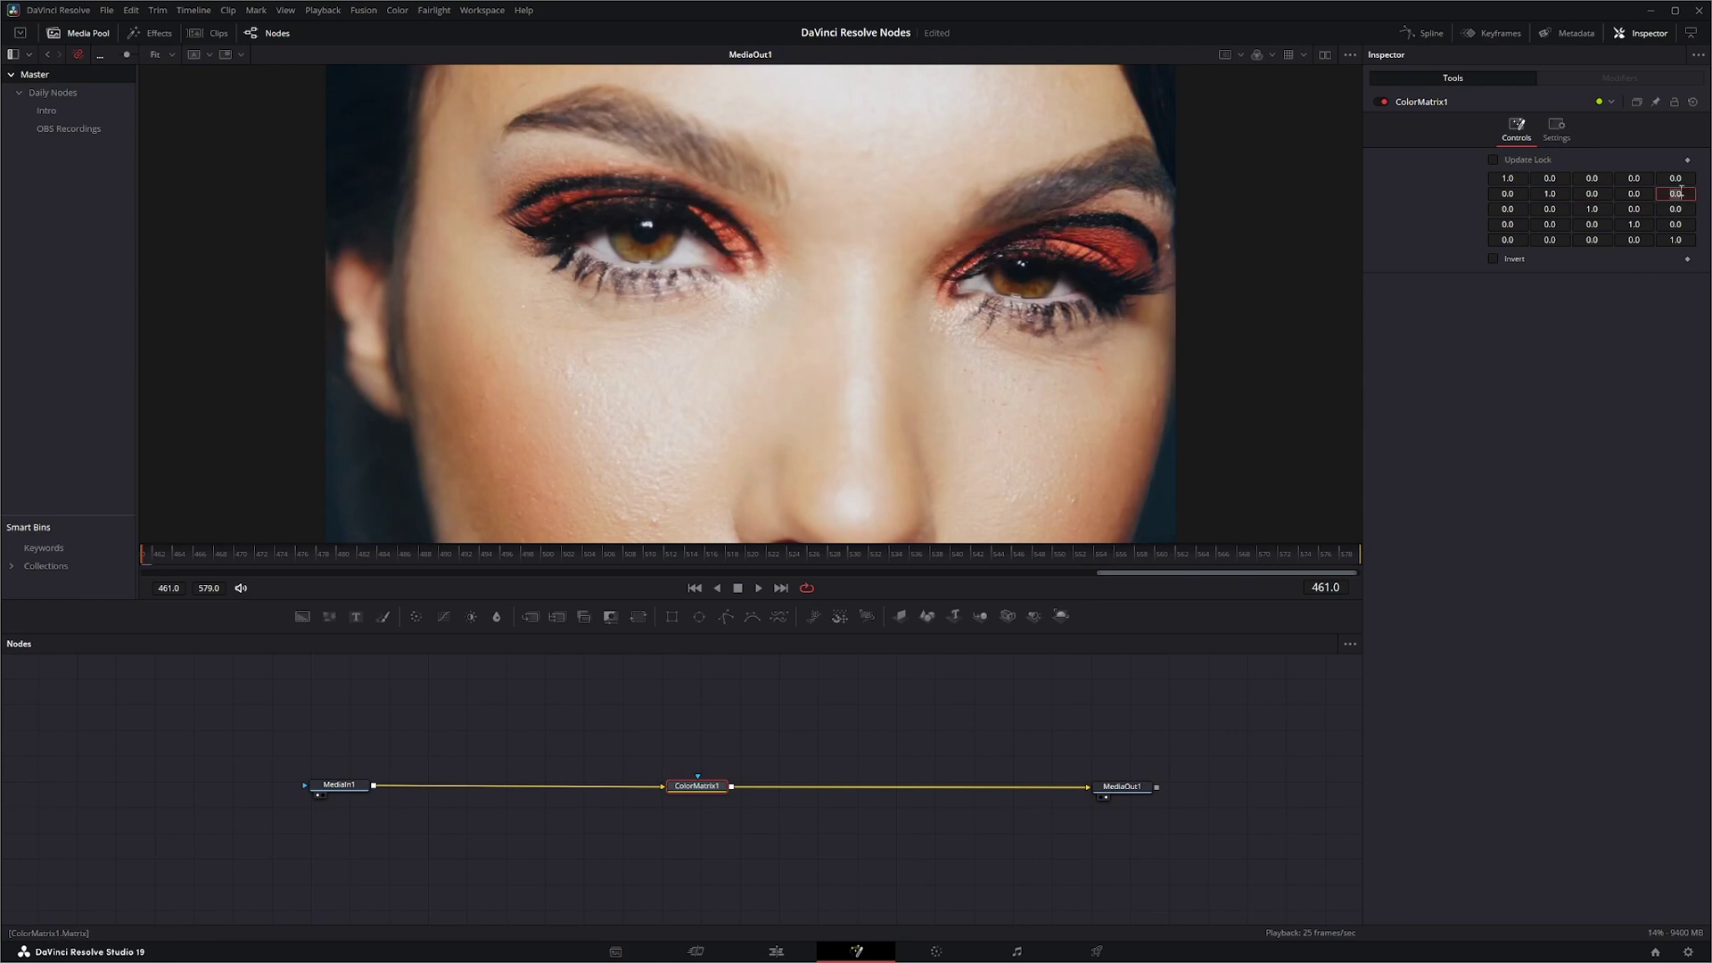
Step: Try a green offset of 1.0, then reset it to 0.0
text(1)
key(Tab)
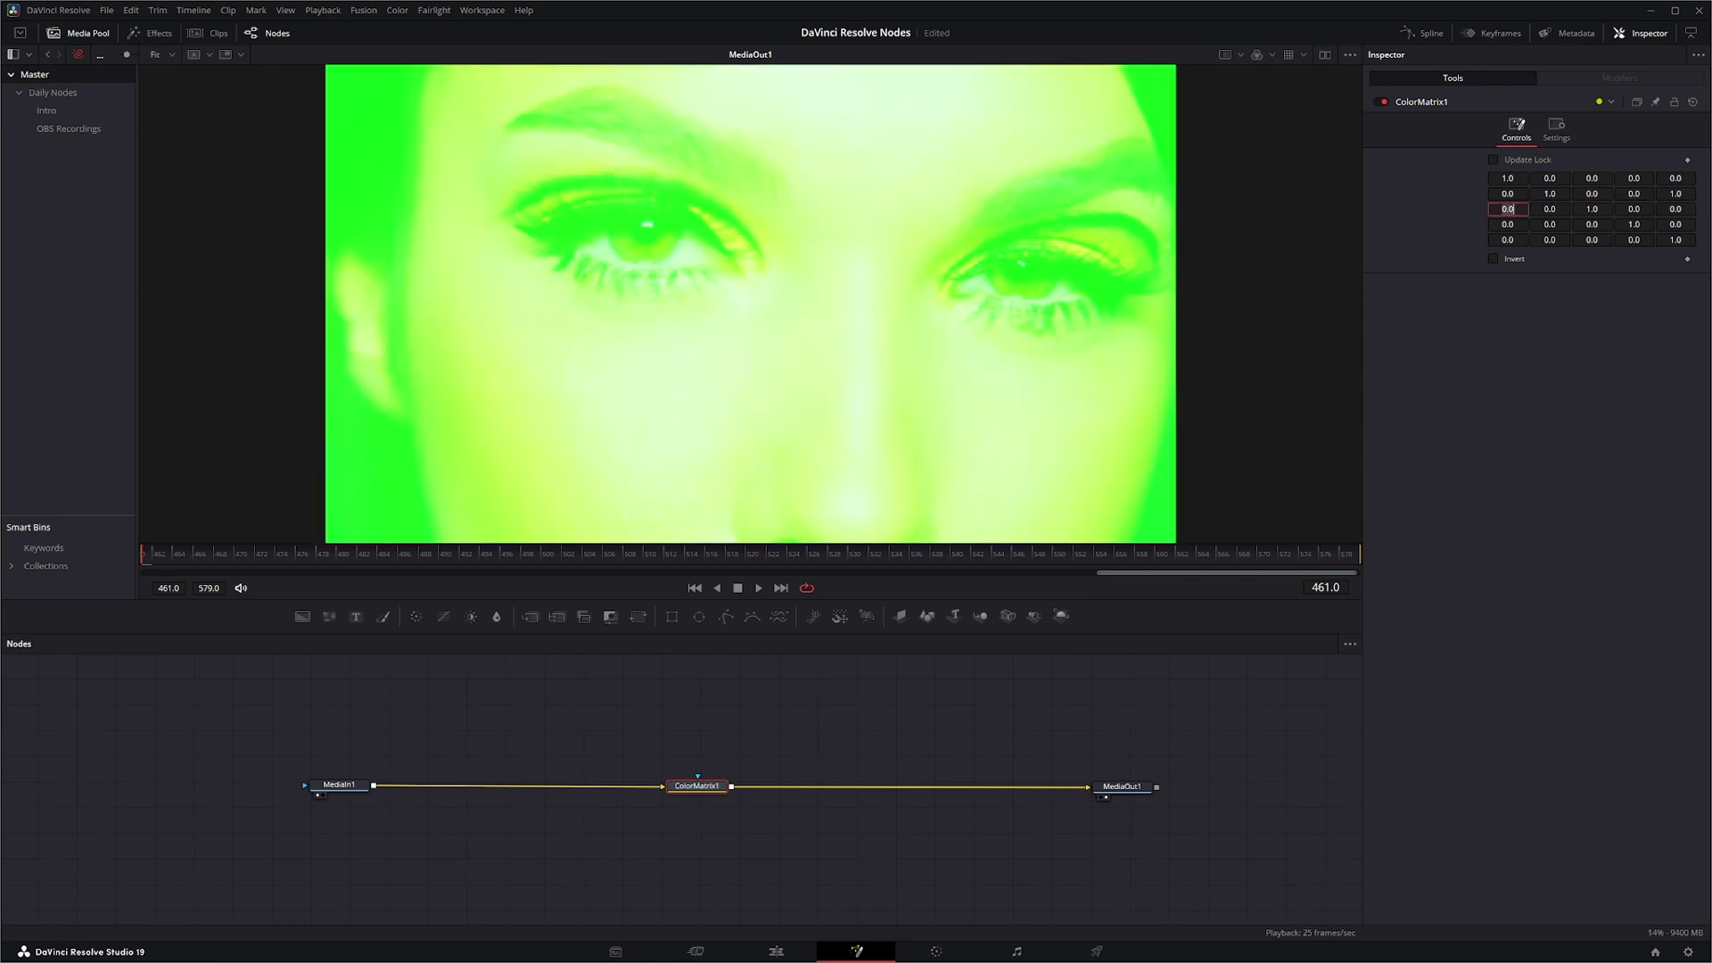
click(1681, 194)
text(0)
key(Tab)
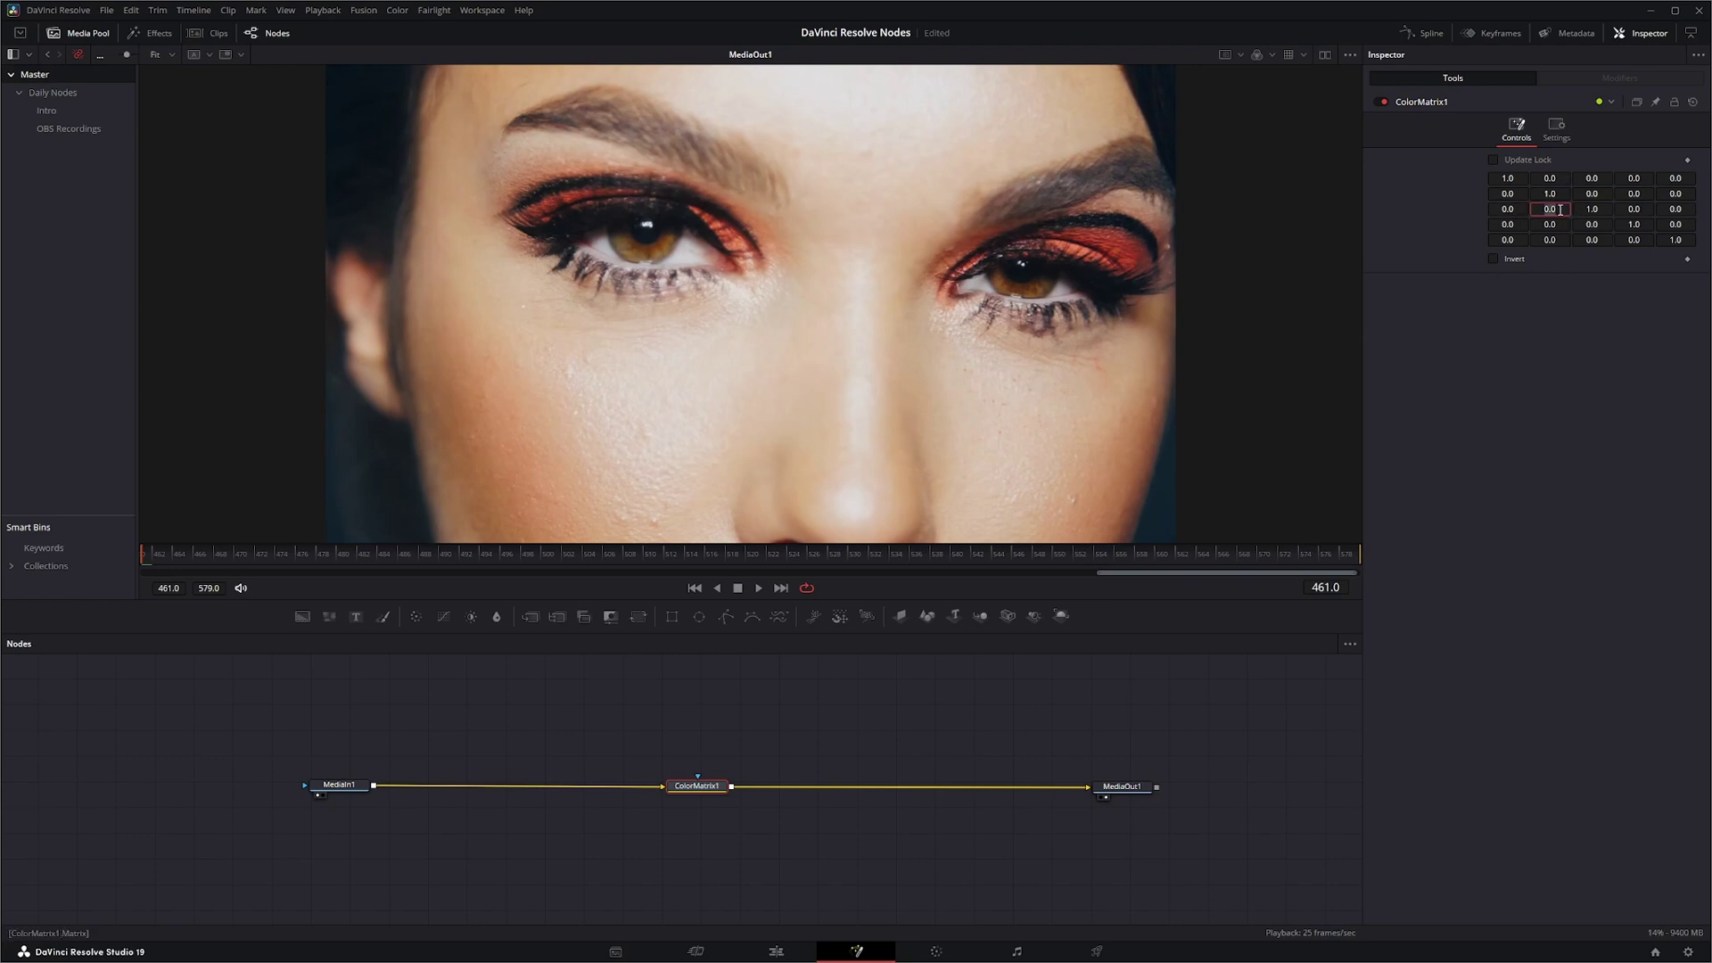
Step: Commit -1.0 for blue-minus-green, then -1.0 blue input on the green, alpha and red rows
key(Tab)
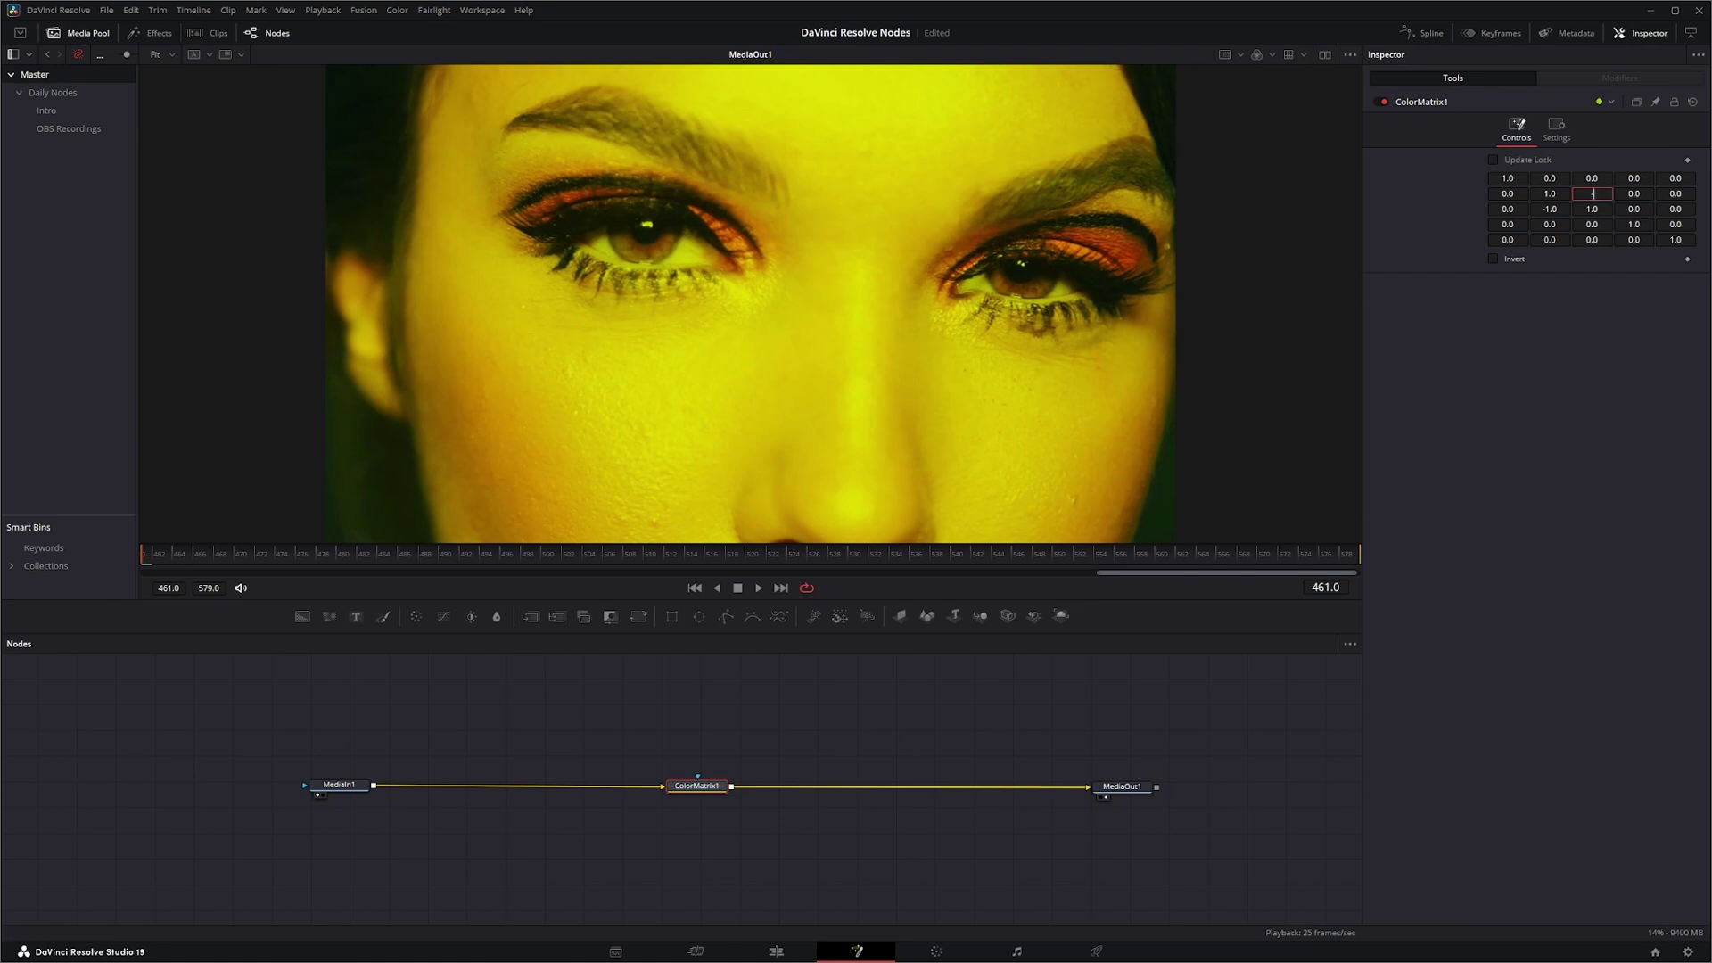
text(-1)
key(Tab)
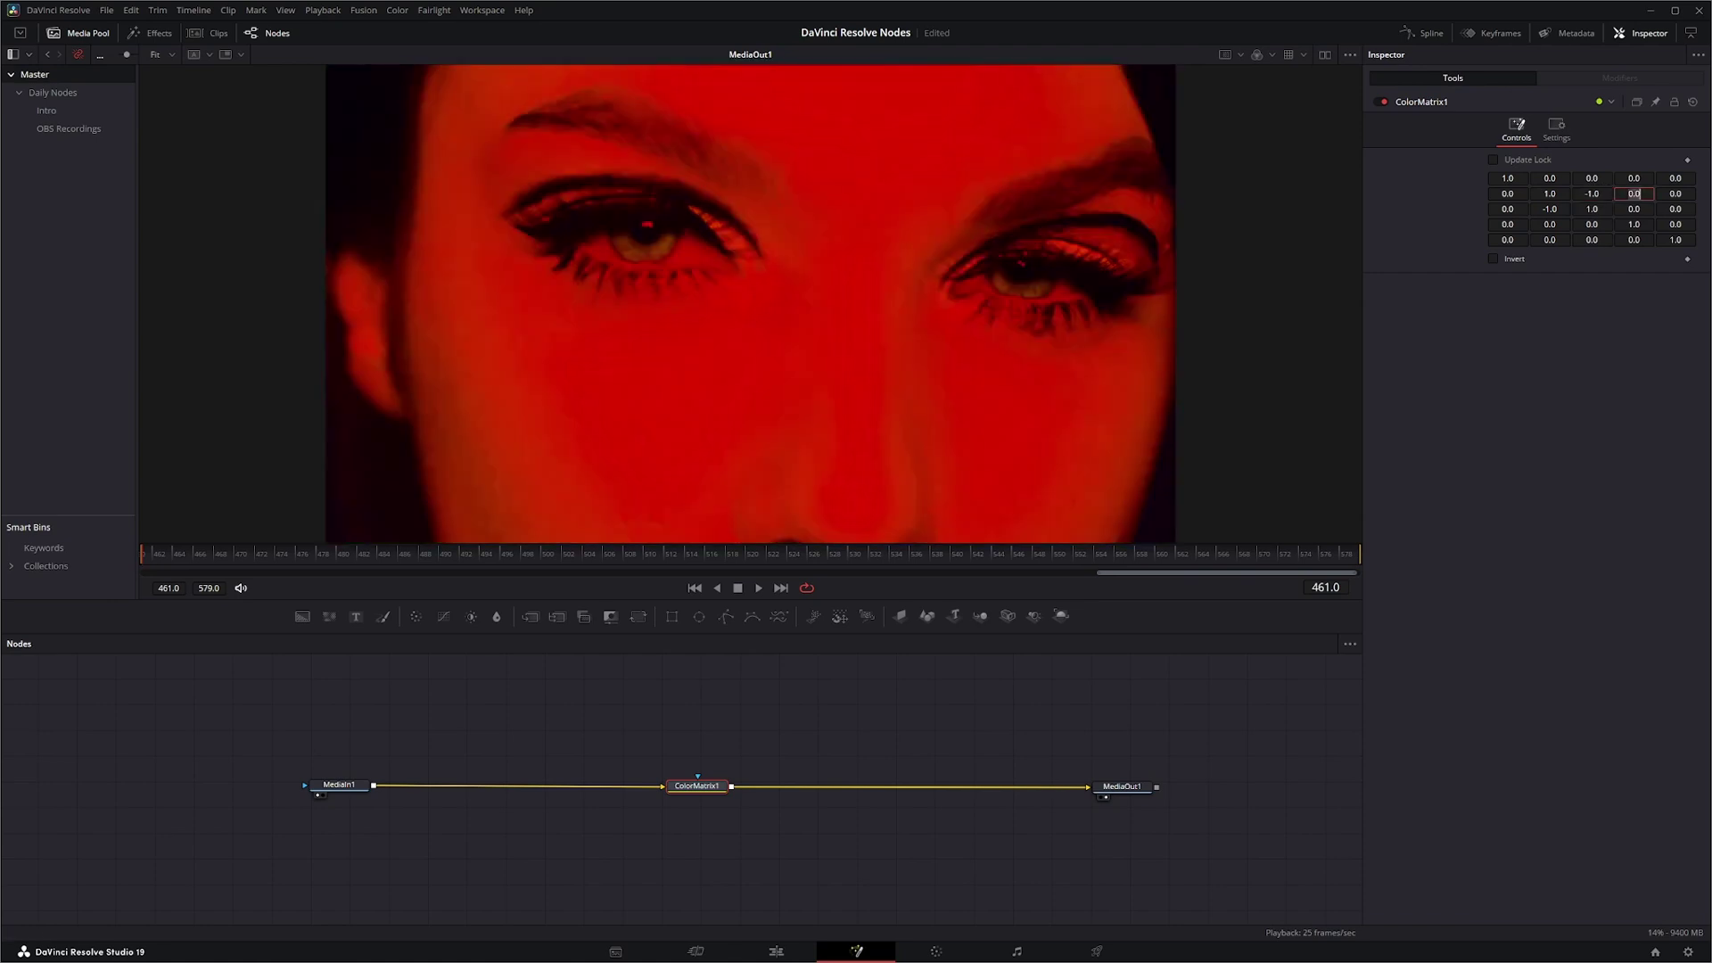
click(1595, 225)
key(Tab)
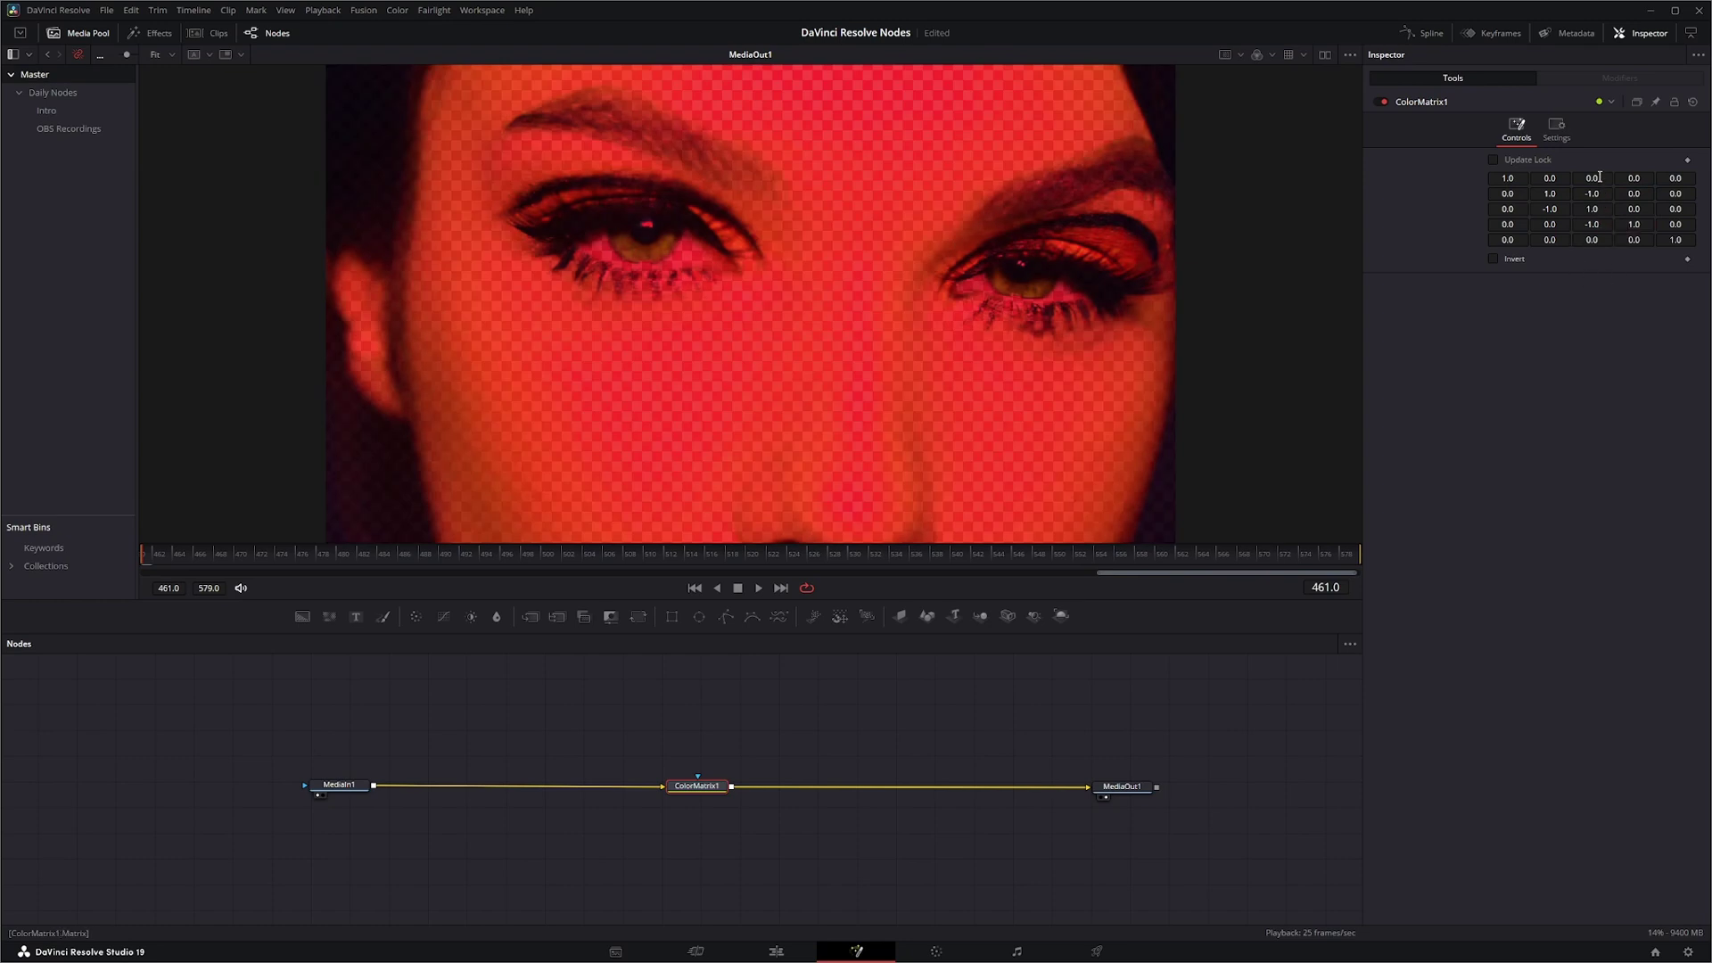
key(Tab)
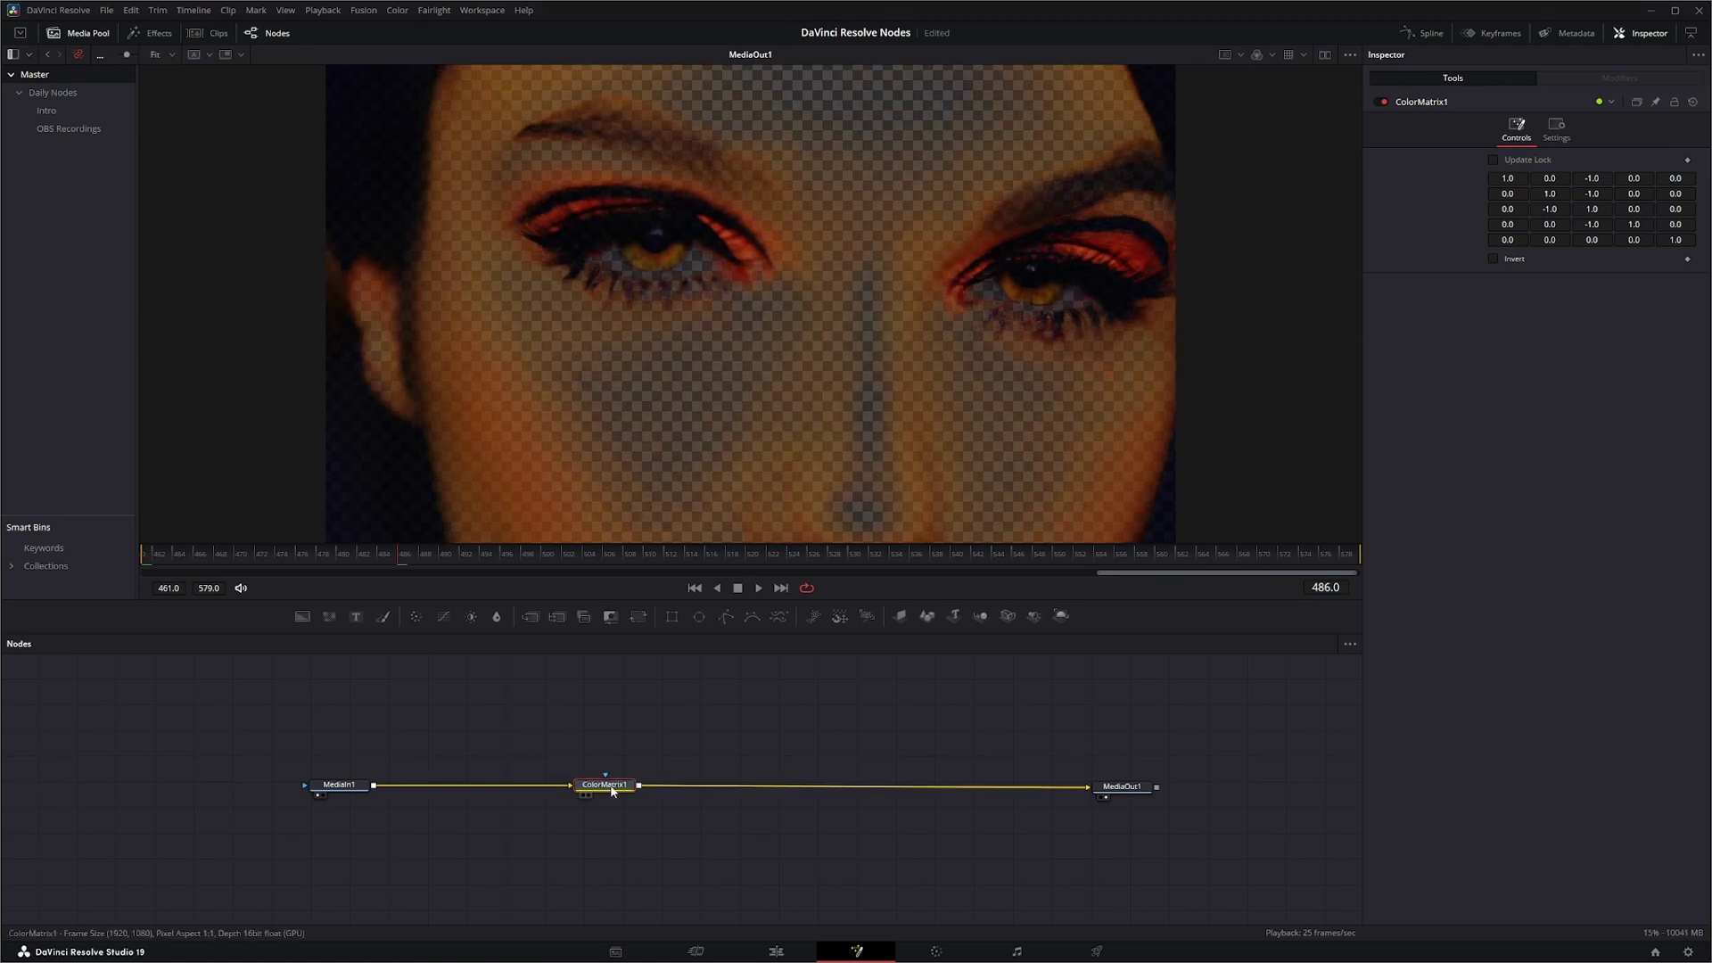
Step: Branch ColorMatrix1 into Blur1 and Merge1, wire Merge1 to MediaOut1, and raise Blur Size
drag(496, 616, 653, 756)
drag(683, 867, 1088, 787)
drag(1493, 210, 1527, 212)
Step: Add a Rectangle mask to Blur1, widen it over the eyes, and keyframe its height down to 0.33
click(671, 617)
drag(963, 303, 1219, 303)
drag(814, 337, 814, 297)
key(space)
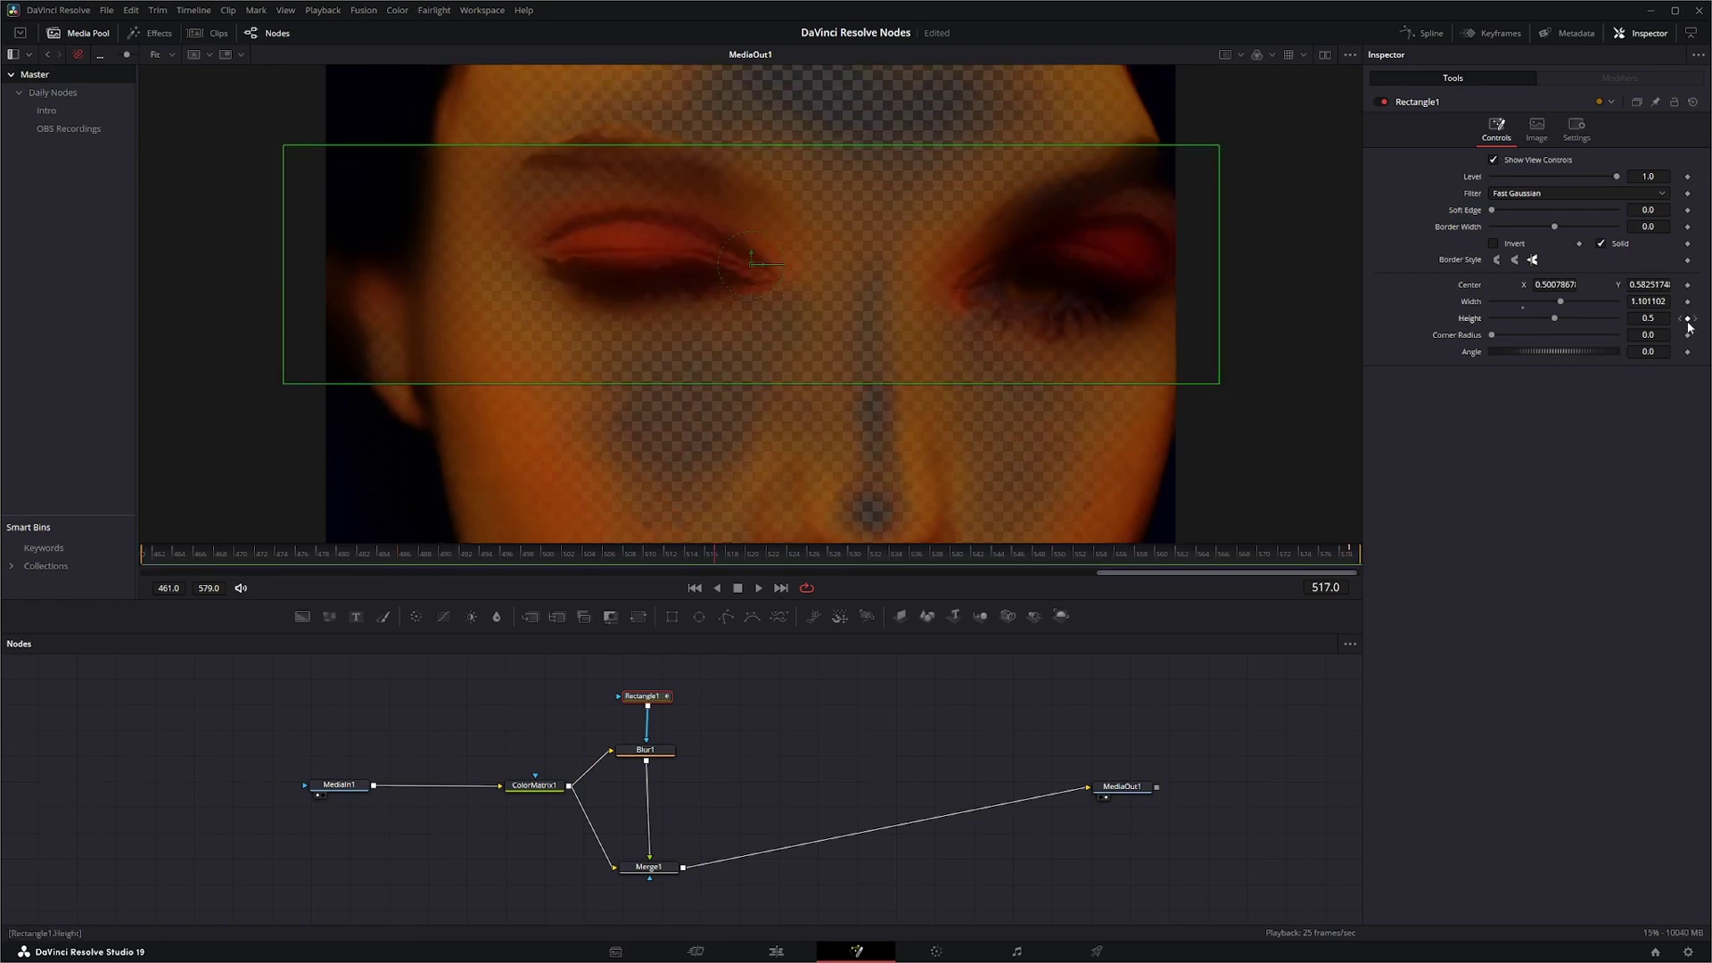
click(1687, 319)
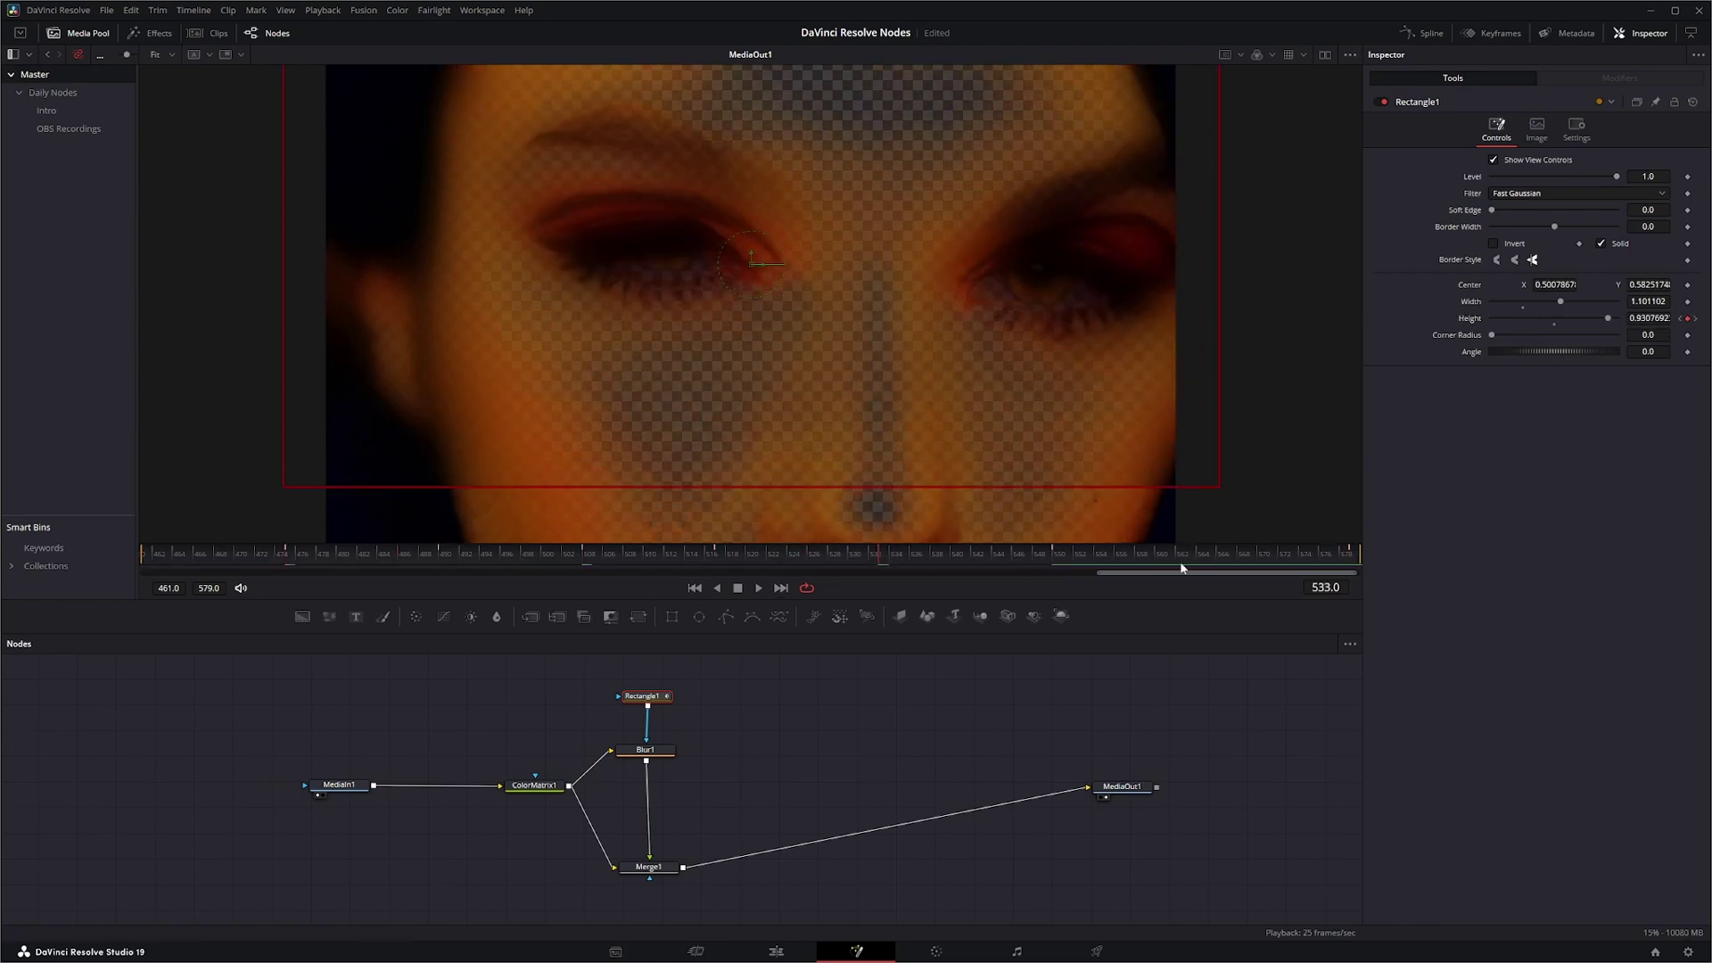
drag(784, 477, 878, 326)
Step: Inspect Merge1 and turn on Apply Mask Inverted in Blur1's settings
click(648, 867)
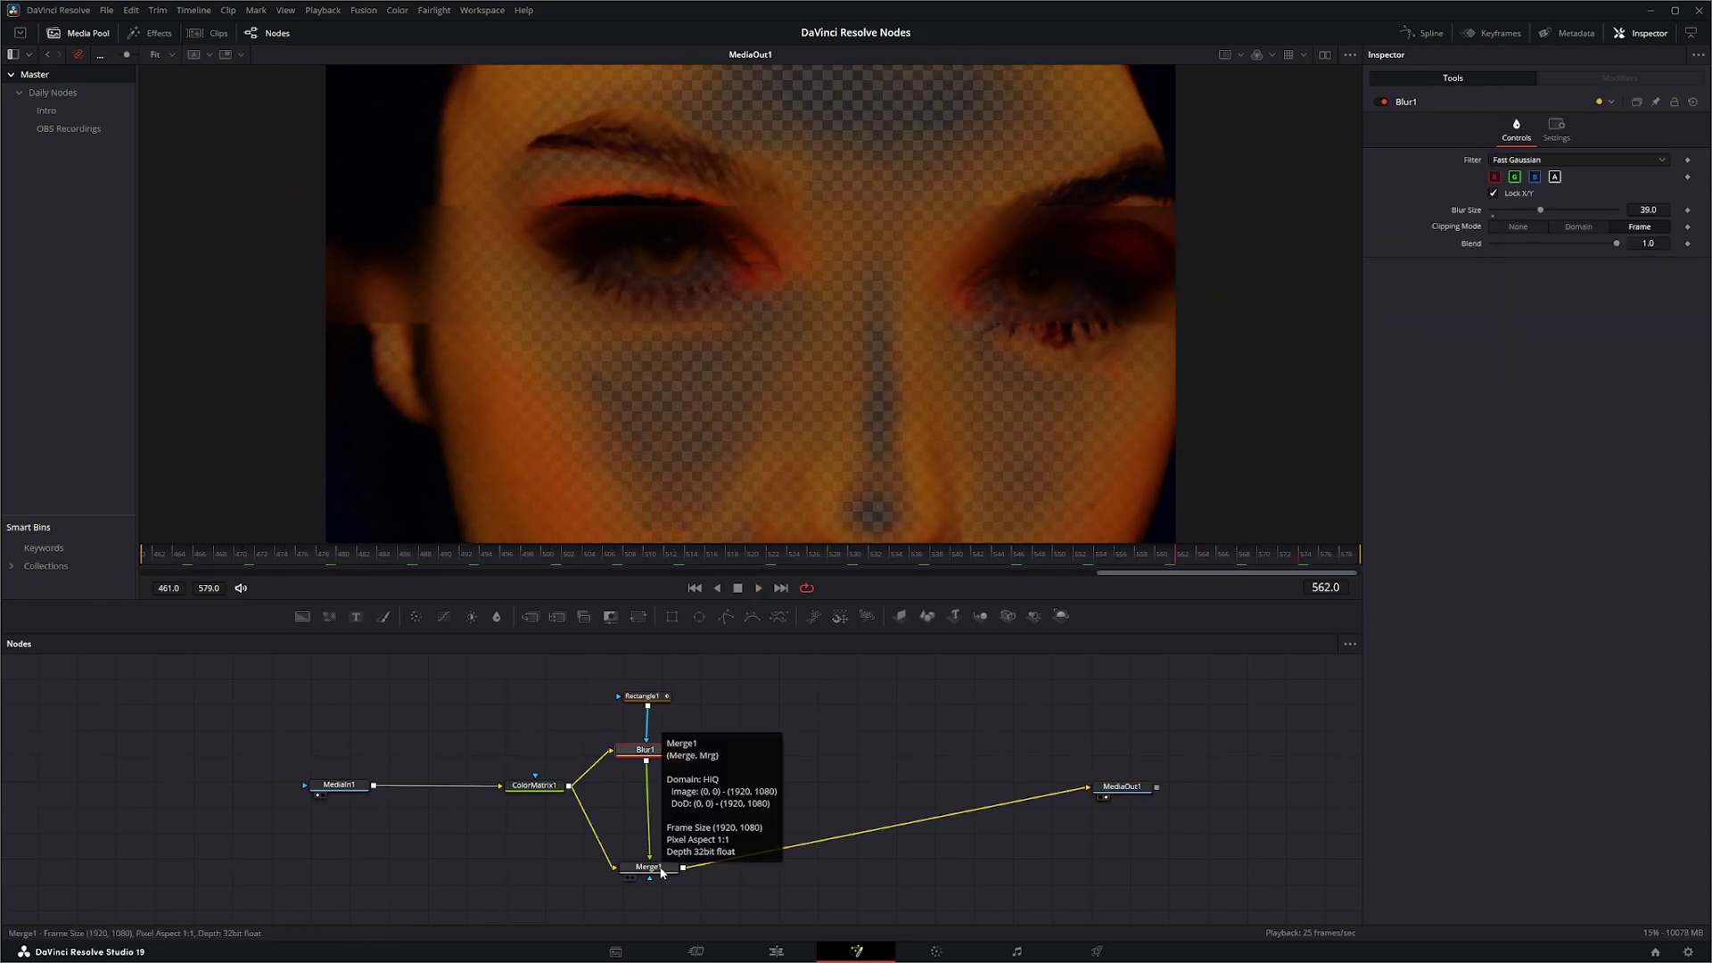
click(1577, 130)
click(645, 750)
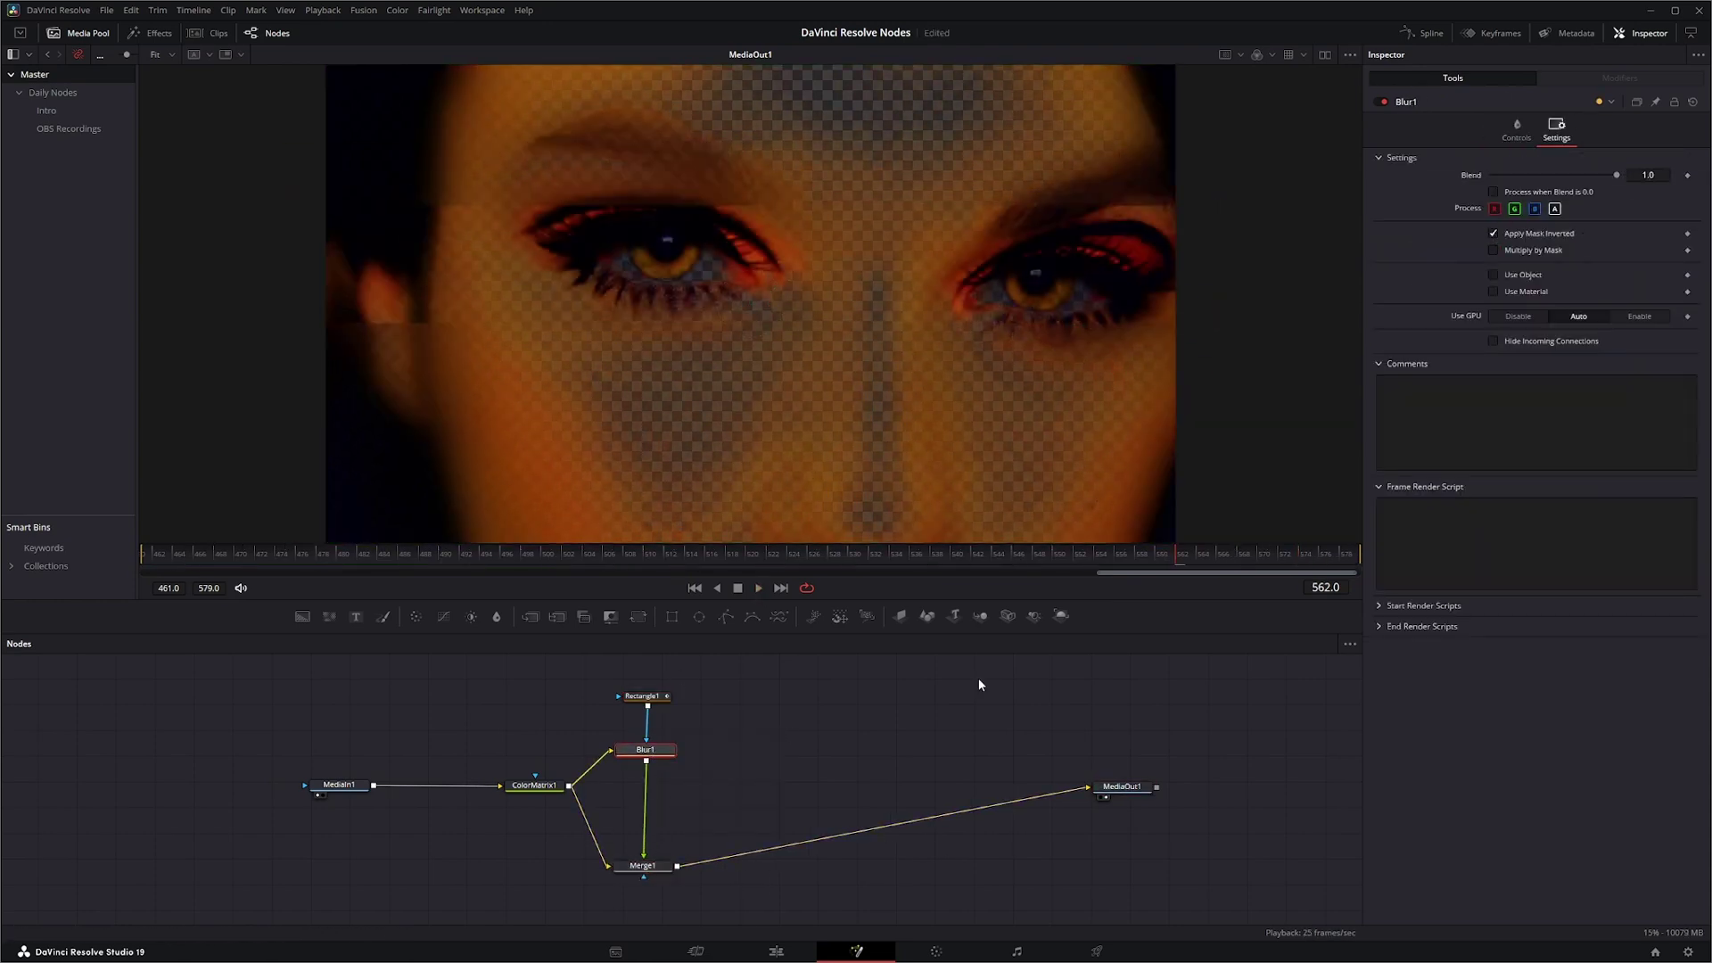
click(644, 696)
Step: Add Merge2 with MediaIn2 as an overlay, set its apply mode, and lower Blend to 0.433
drag(531, 616, 869, 866)
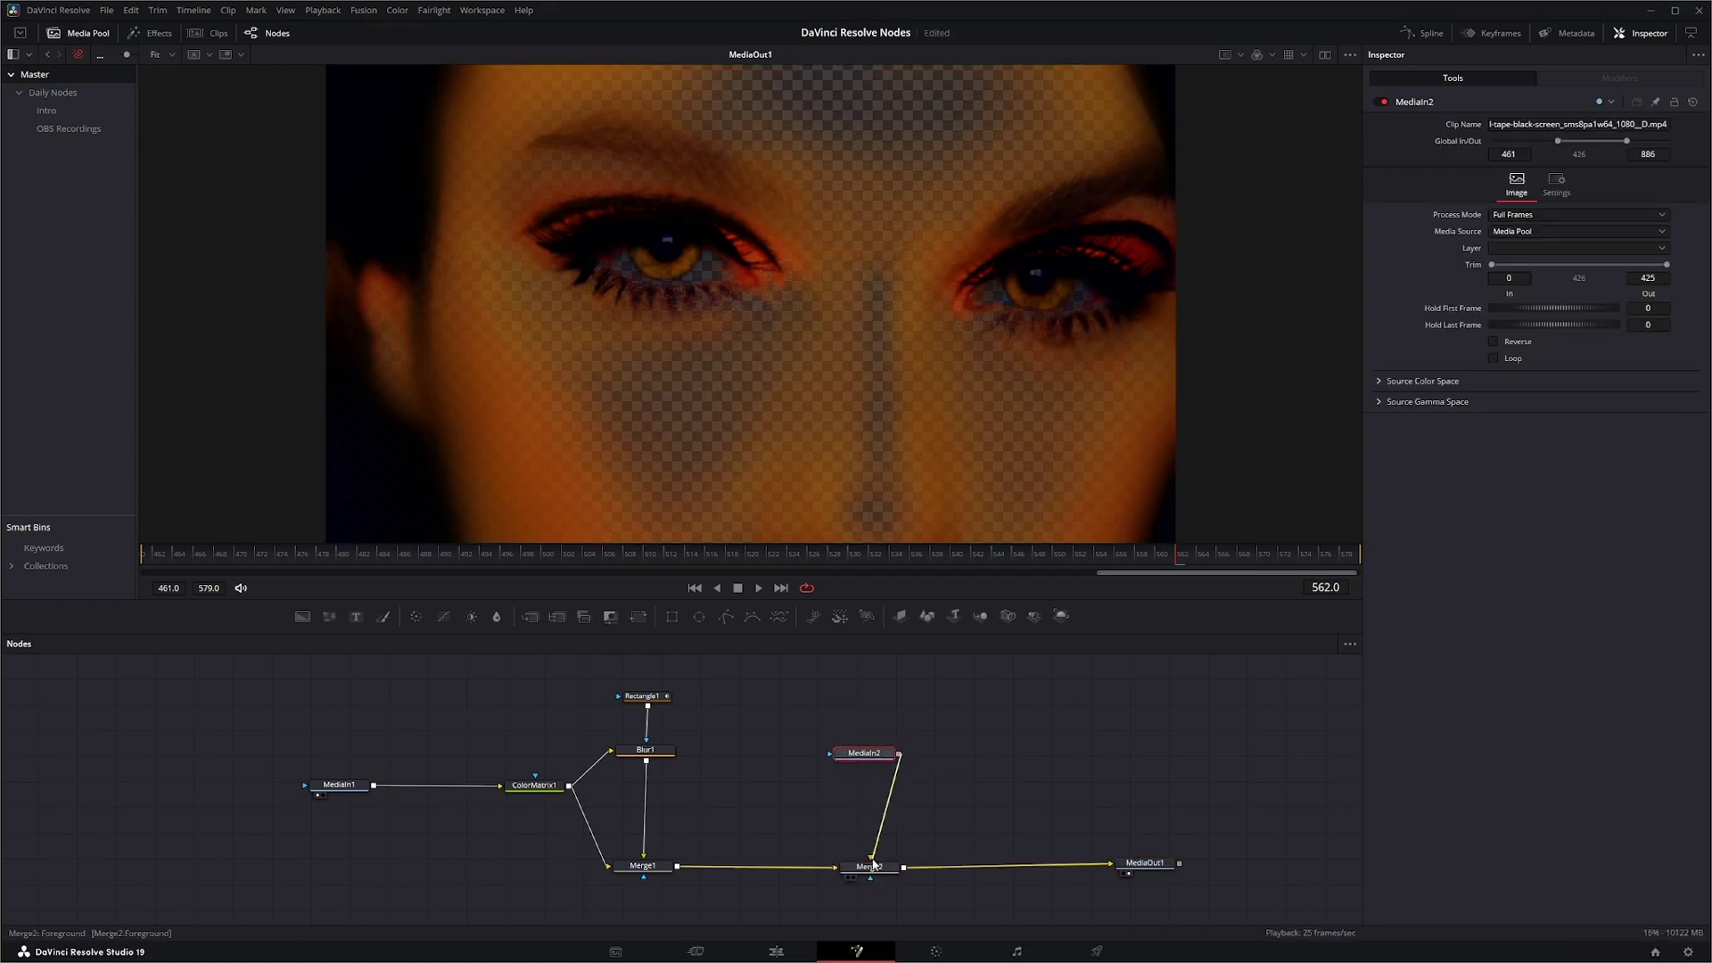
drag(868, 769, 869, 858)
click(870, 867)
click(1525, 251)
click(1531, 412)
click(1577, 130)
click(1525, 176)
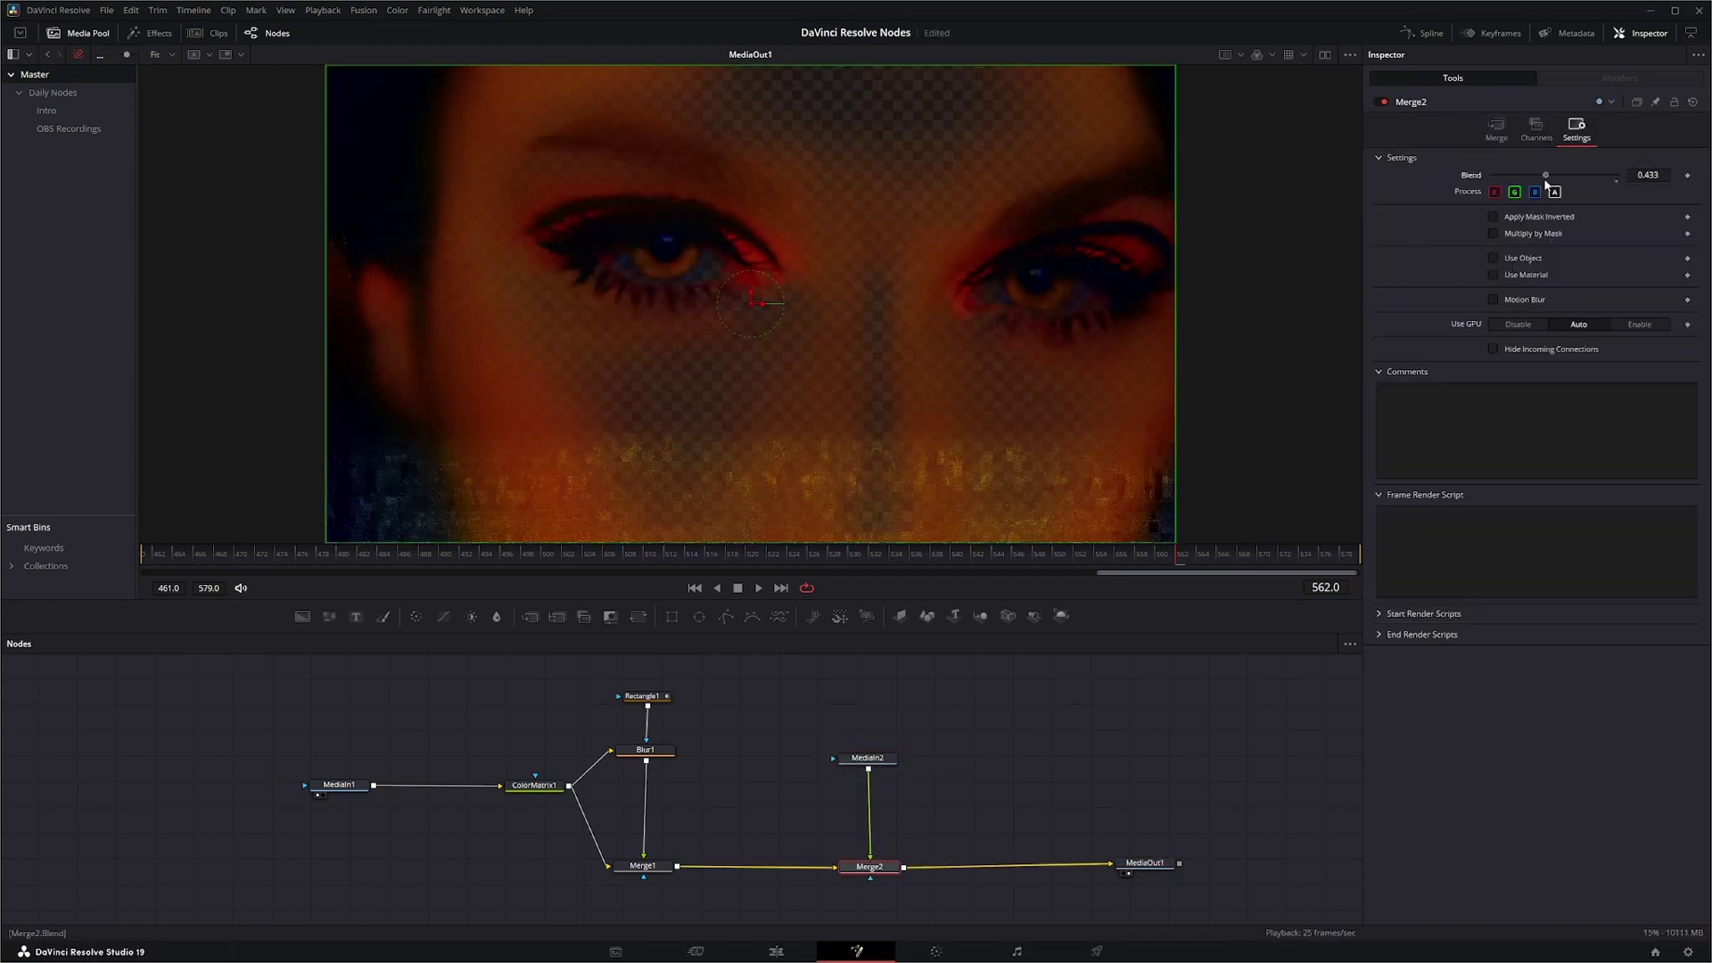
Step: Add Merge3 with MediaIn3 before MediaOut1, set Luminosity apply mode, and lower its Blend
click(529, 616)
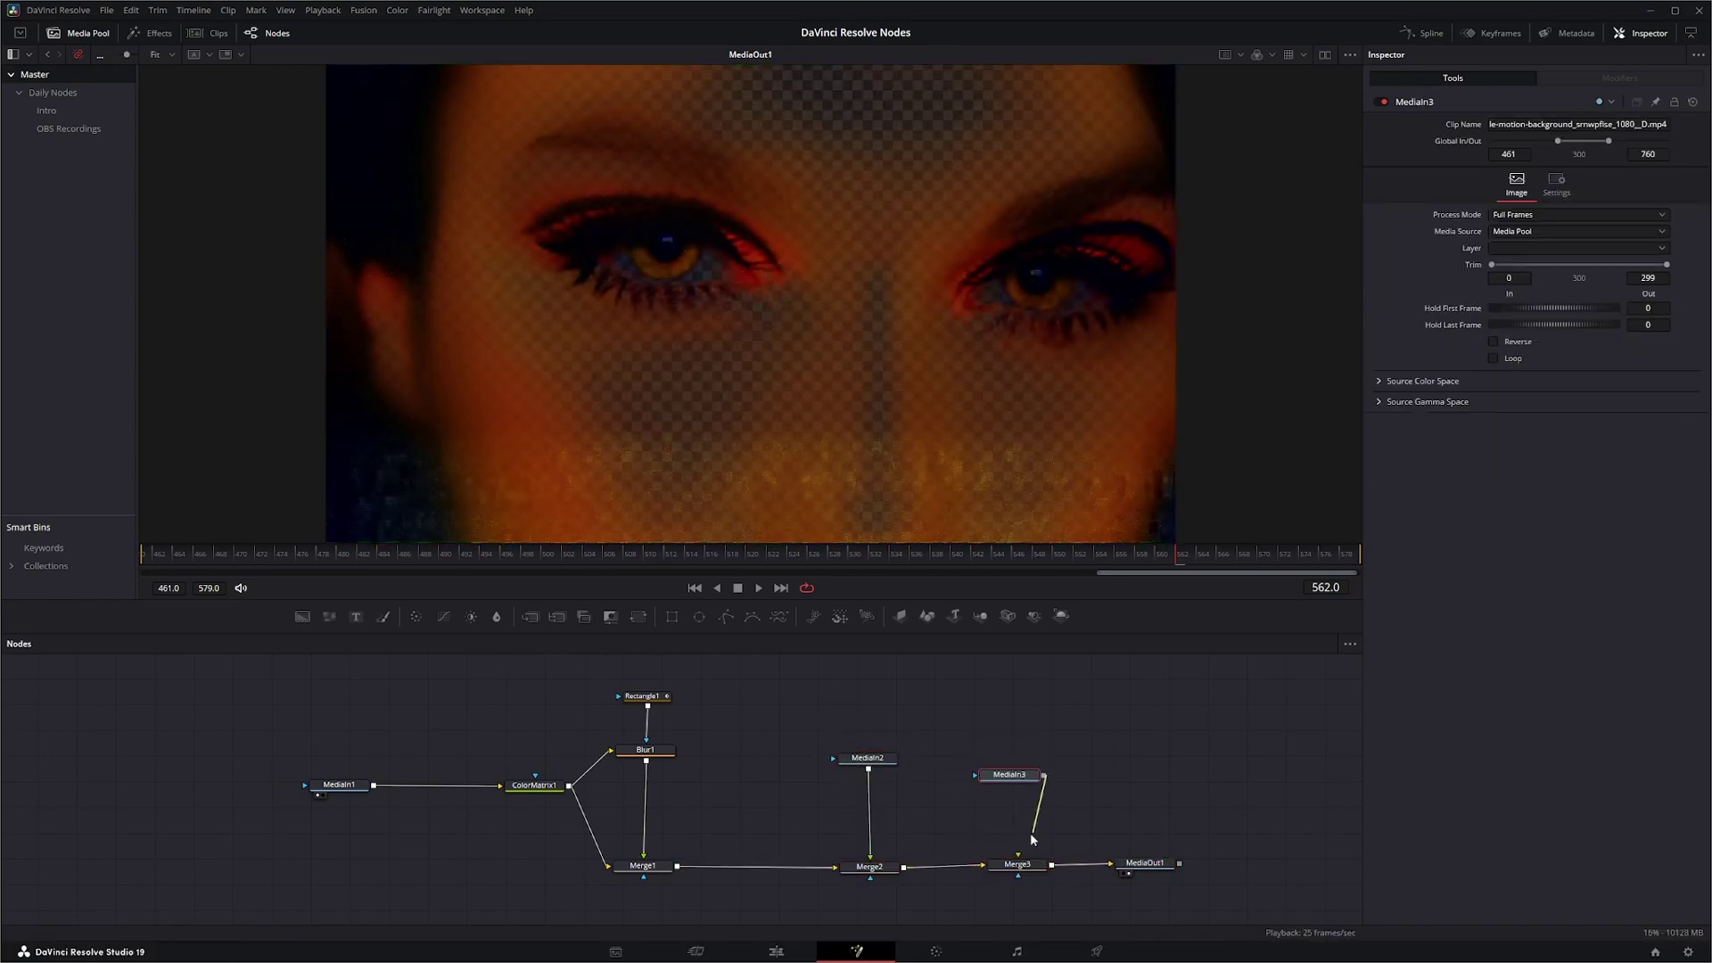
drag(1009, 786, 1018, 858)
click(1018, 864)
click(1575, 251)
click(1527, 415)
click(1577, 129)
click(1520, 185)
Step: Play back the result at MediaOut1, review ColorMatrix1, and undo a trial MediaOut1 move
click(1145, 863)
key(space)
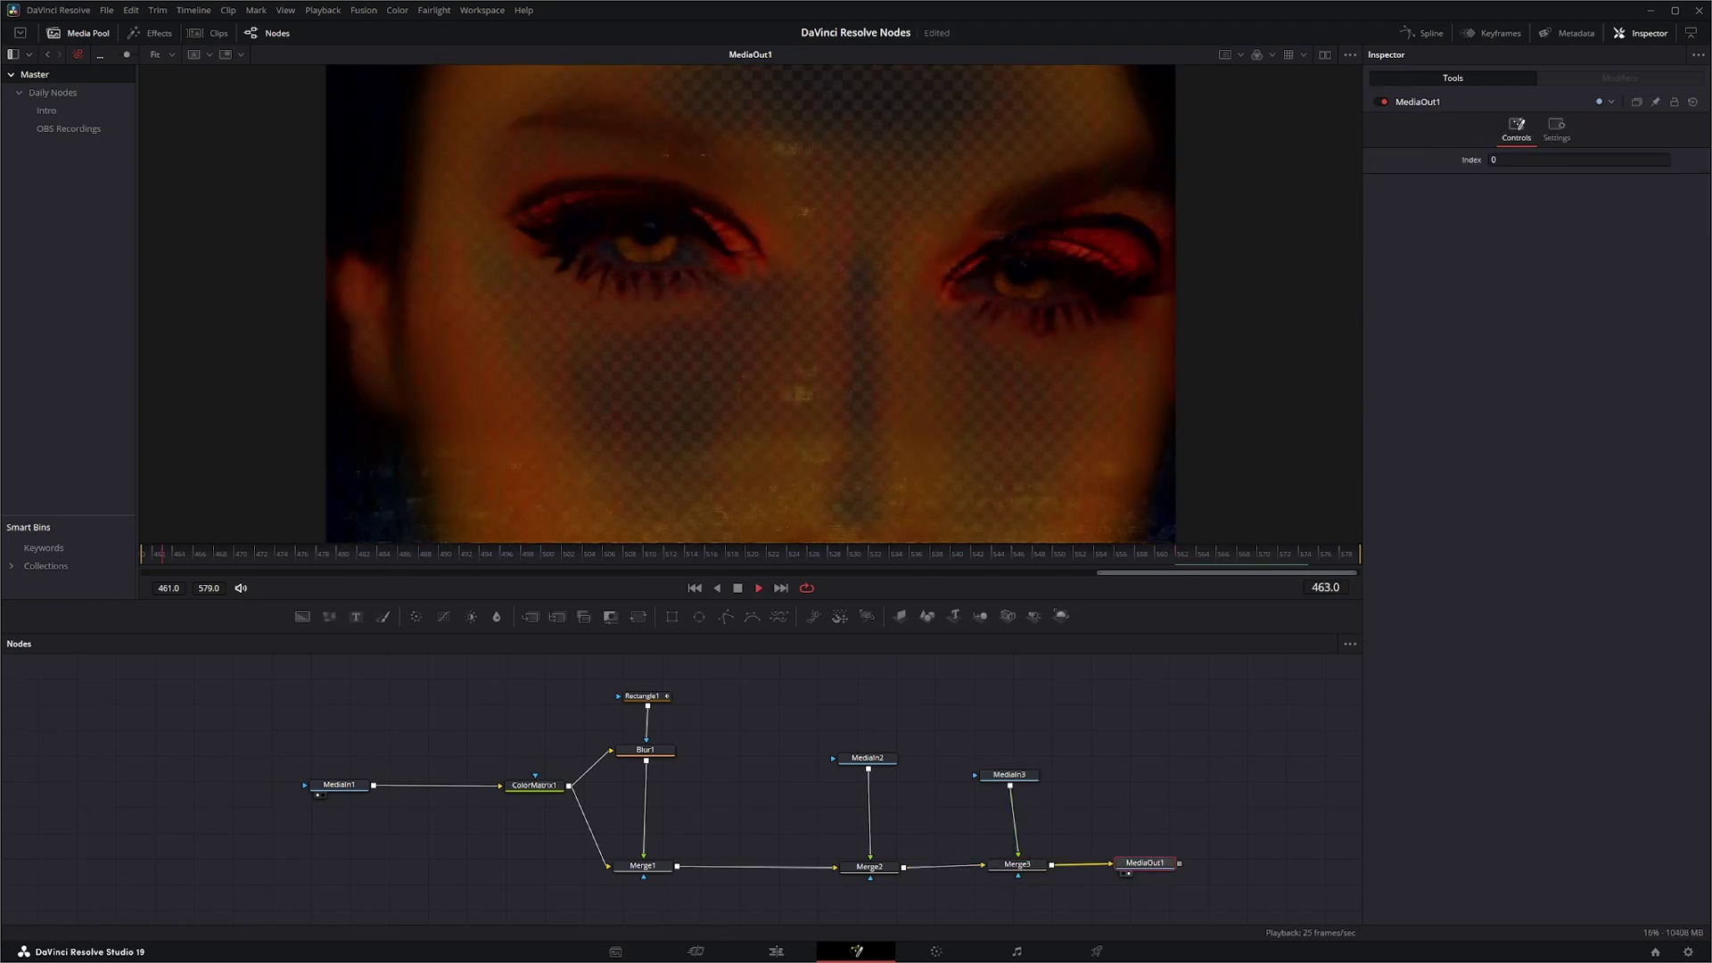
click(535, 785)
drag(1149, 863, 1196, 865)
click(737, 588)
key(ctrl+z)
key(space)
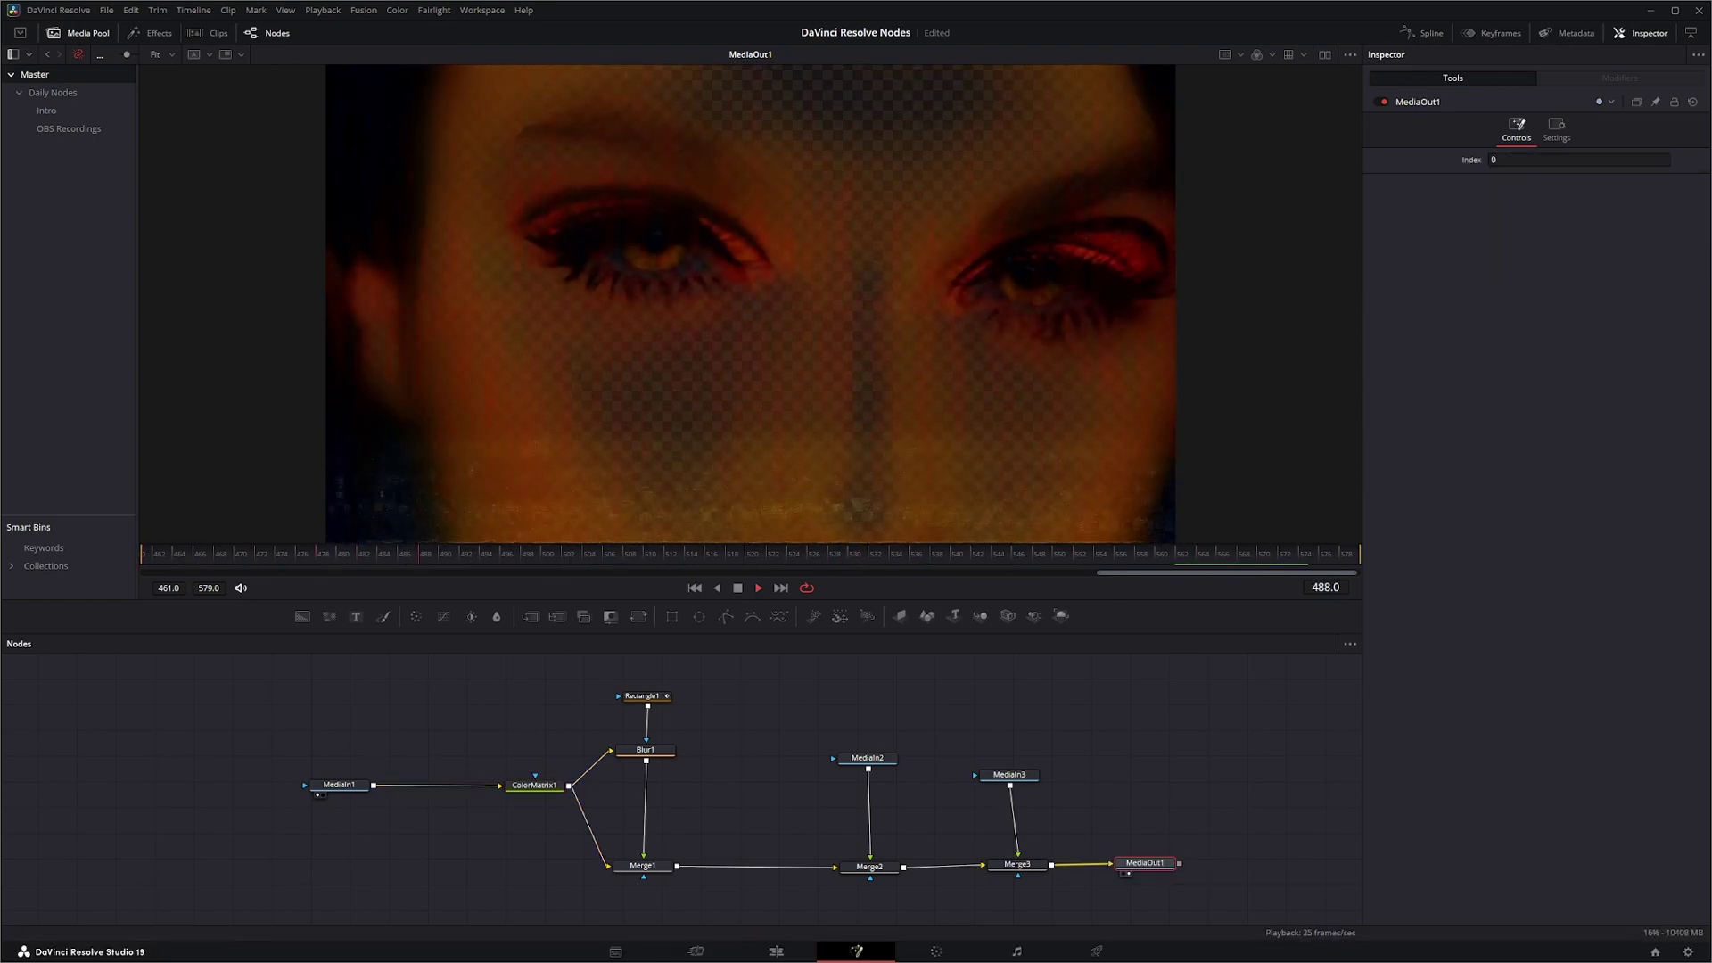
Step: Shift MediaOut1 slightly right while checking ColorMatrix1's matrix during playback
click(534, 784)
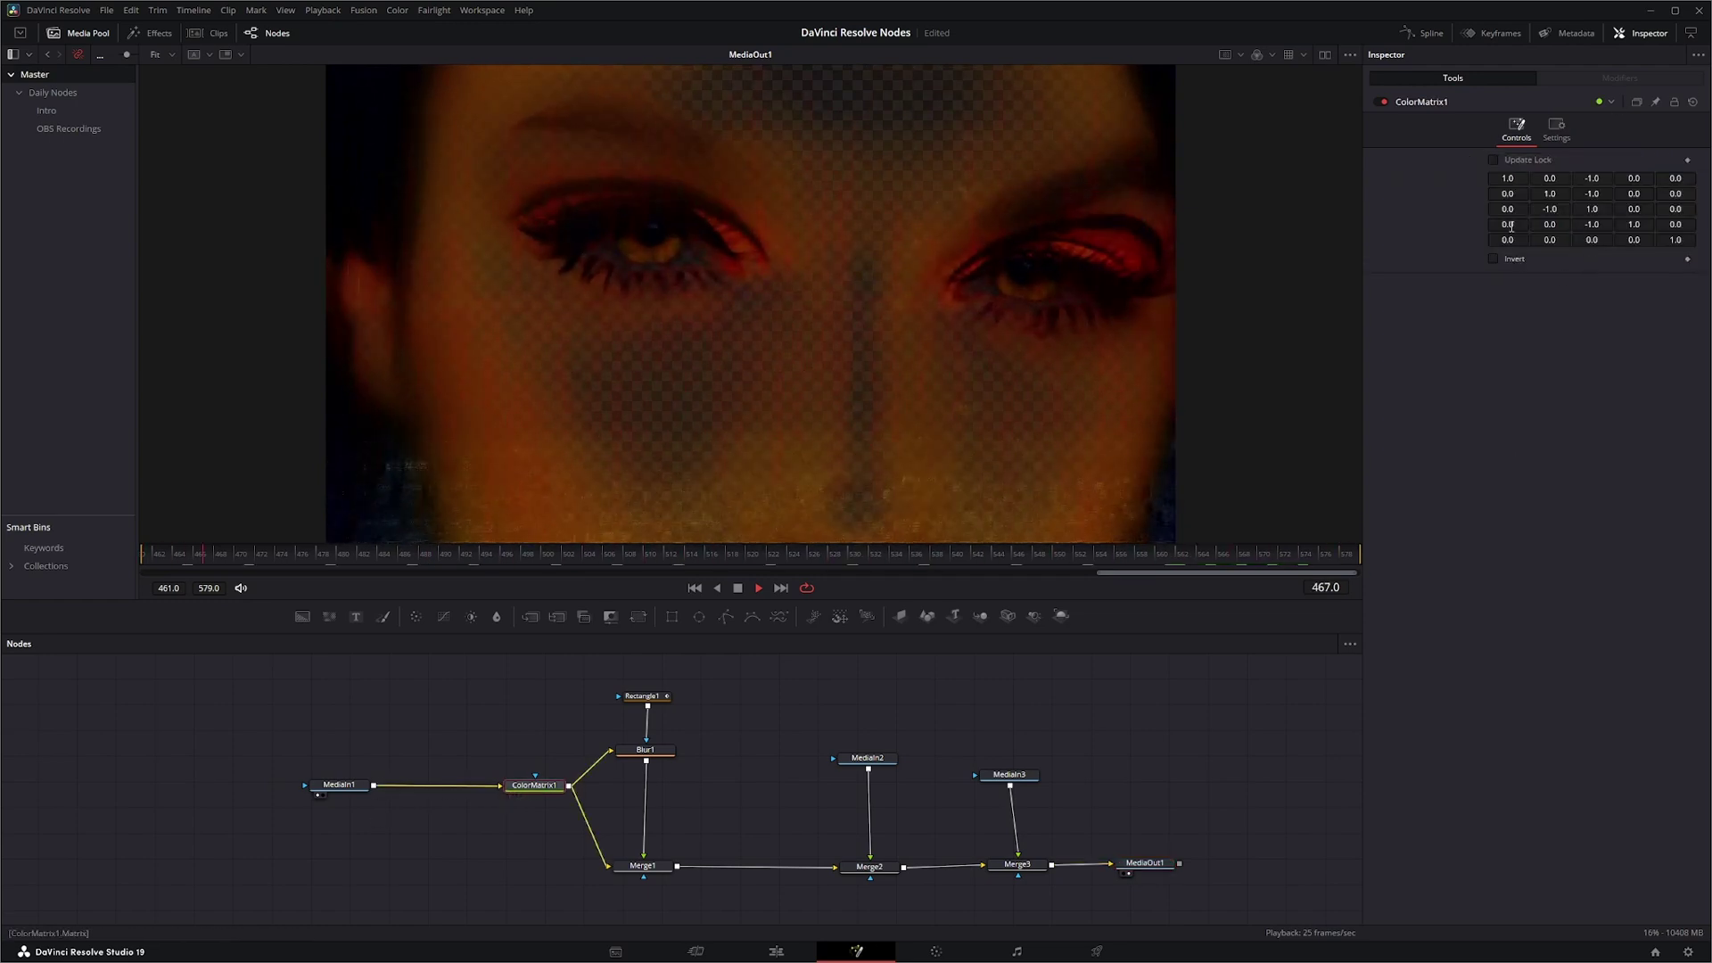
drag(1156, 870, 1201, 871)
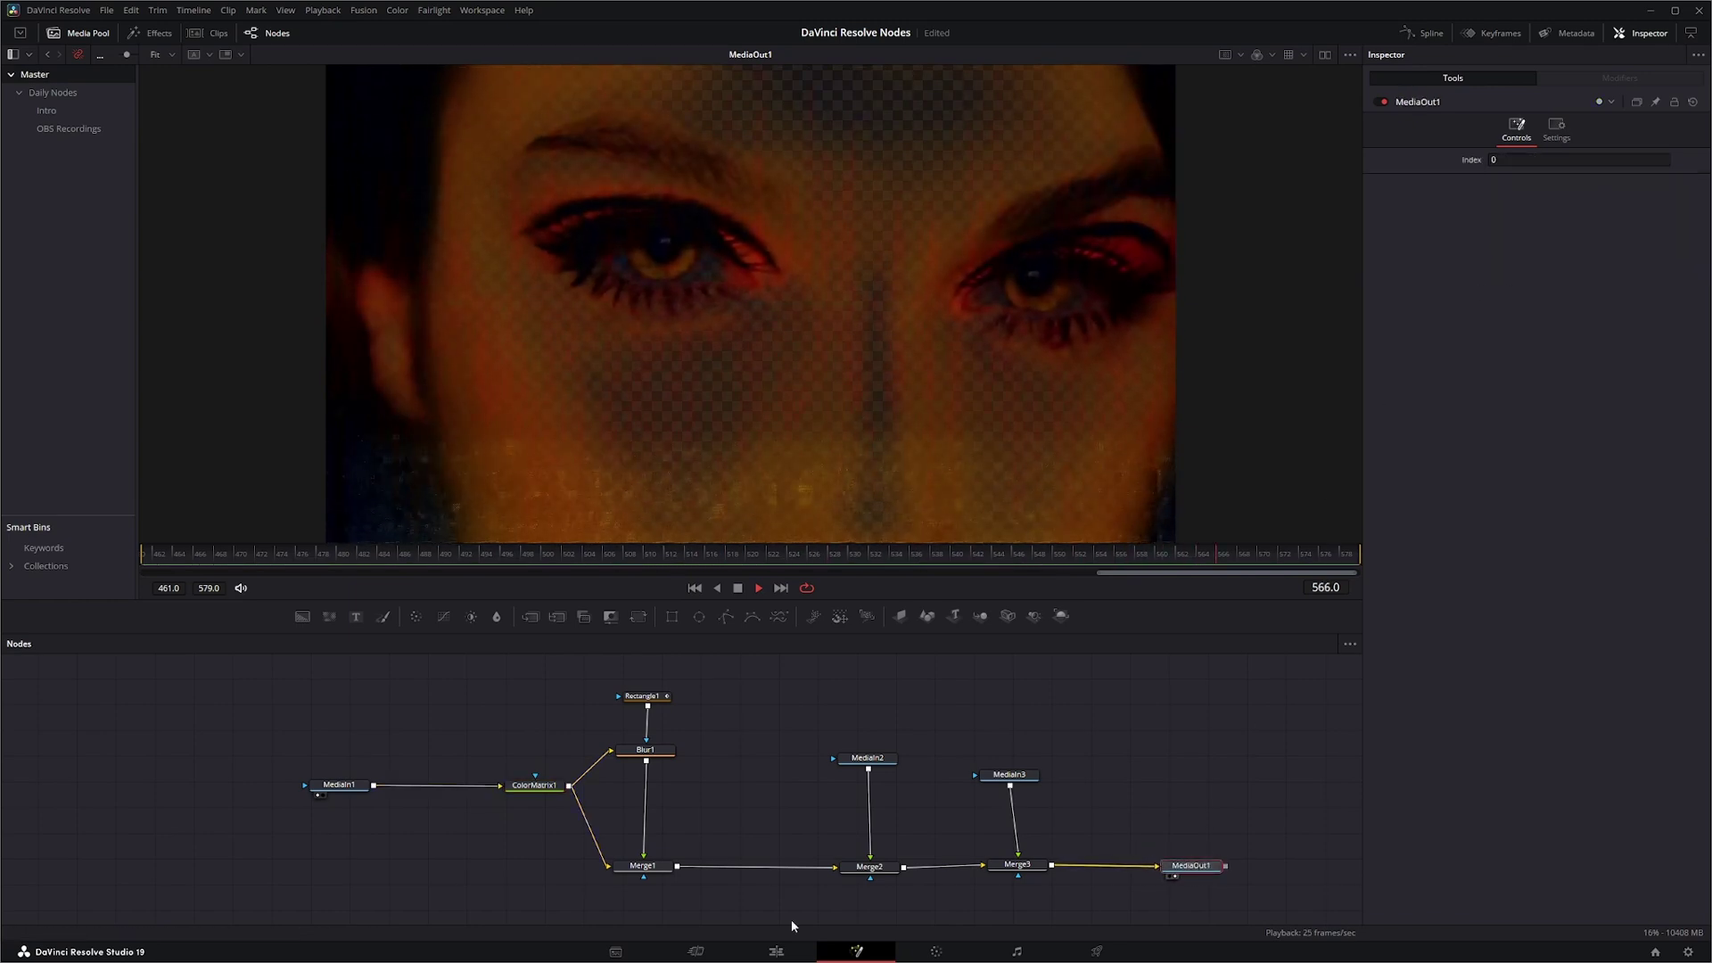
click(535, 788)
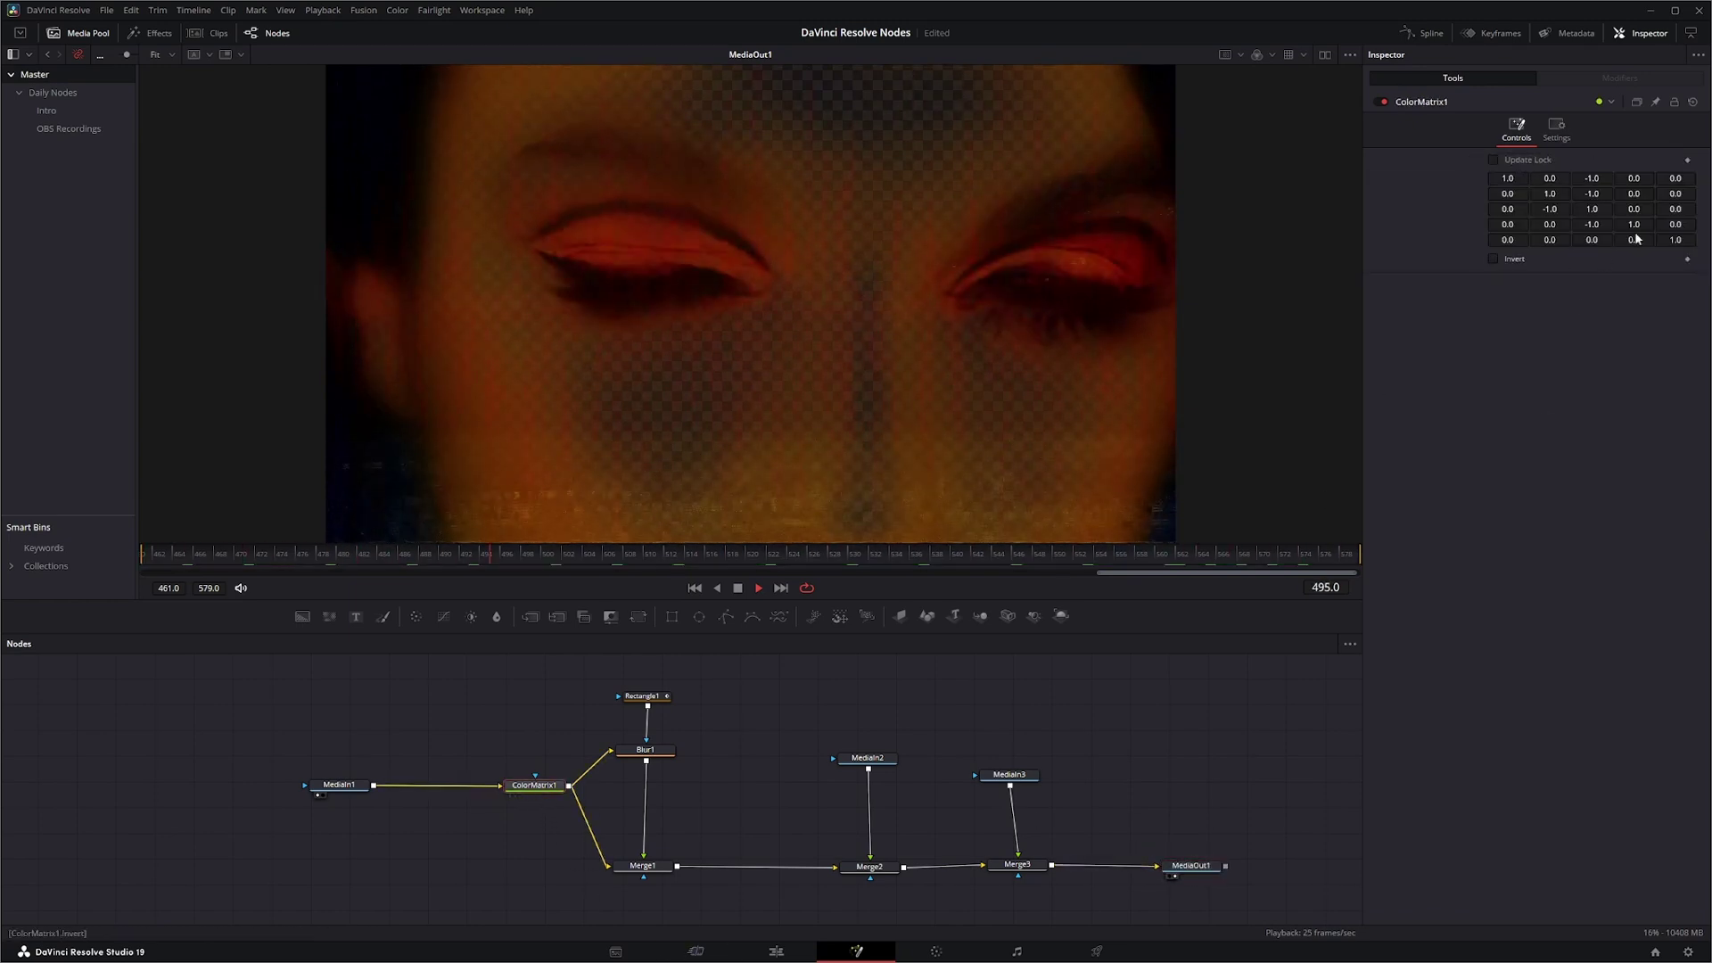